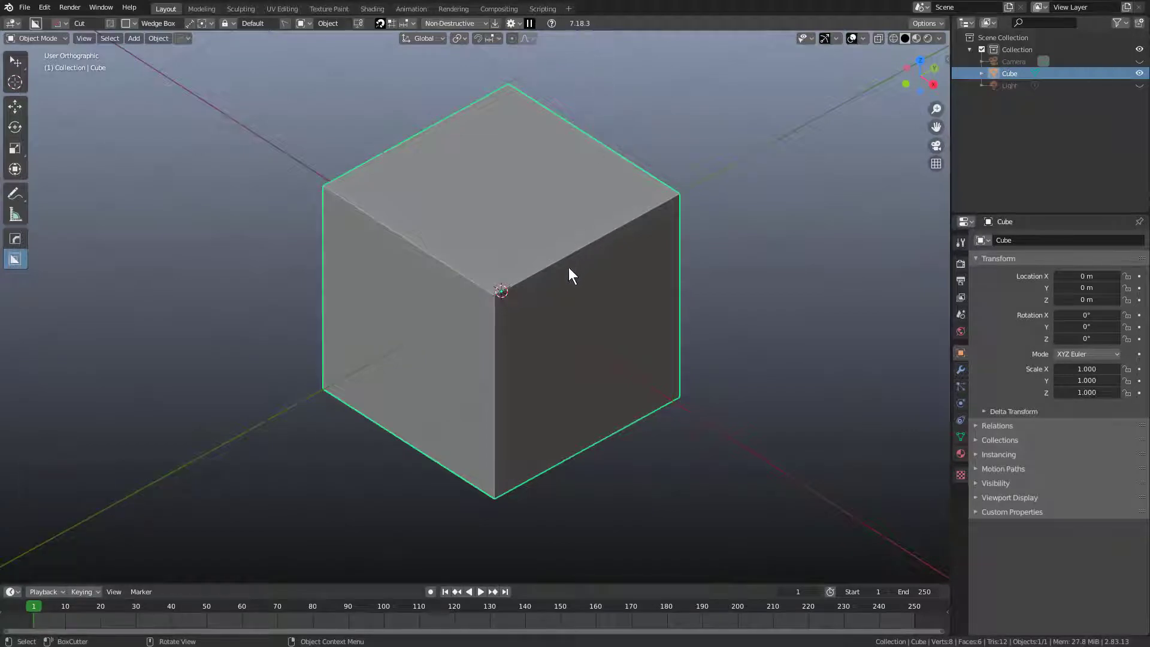
# - Draw a wedge-box cutter along the cube's front top edge, overhanging the near corner, and lock its shape
pyautogui.scroll(3, 593, 233)
pyautogui.moveTo(620, 197); pyautogui.dragTo(488, 352)
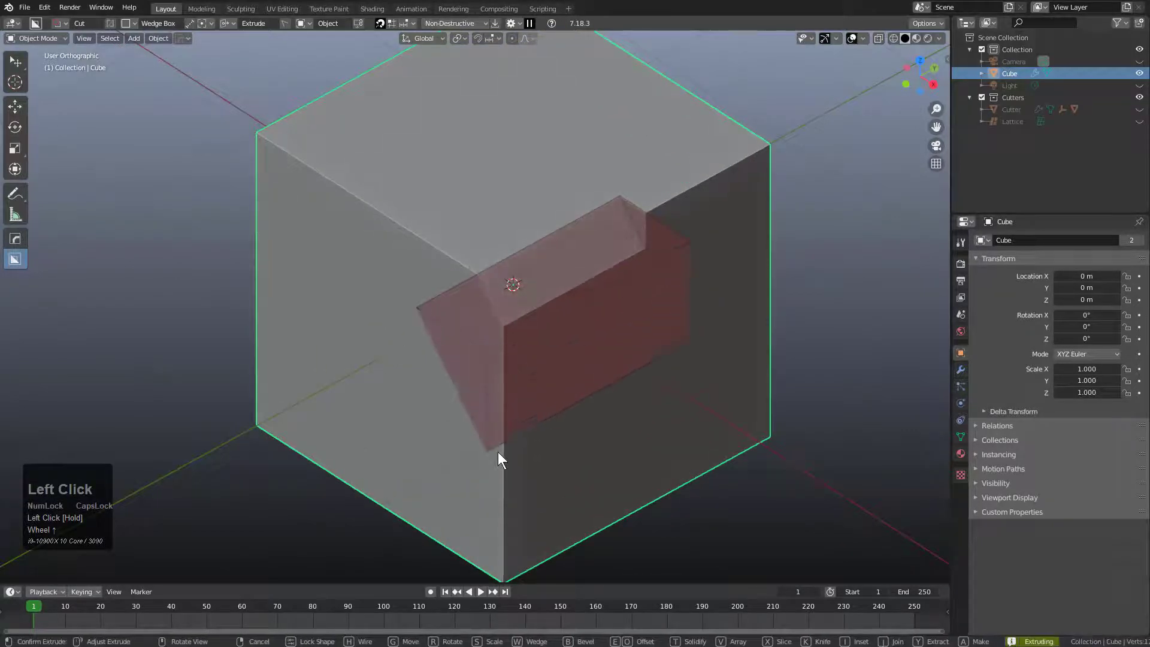
pyautogui.press('Tab')
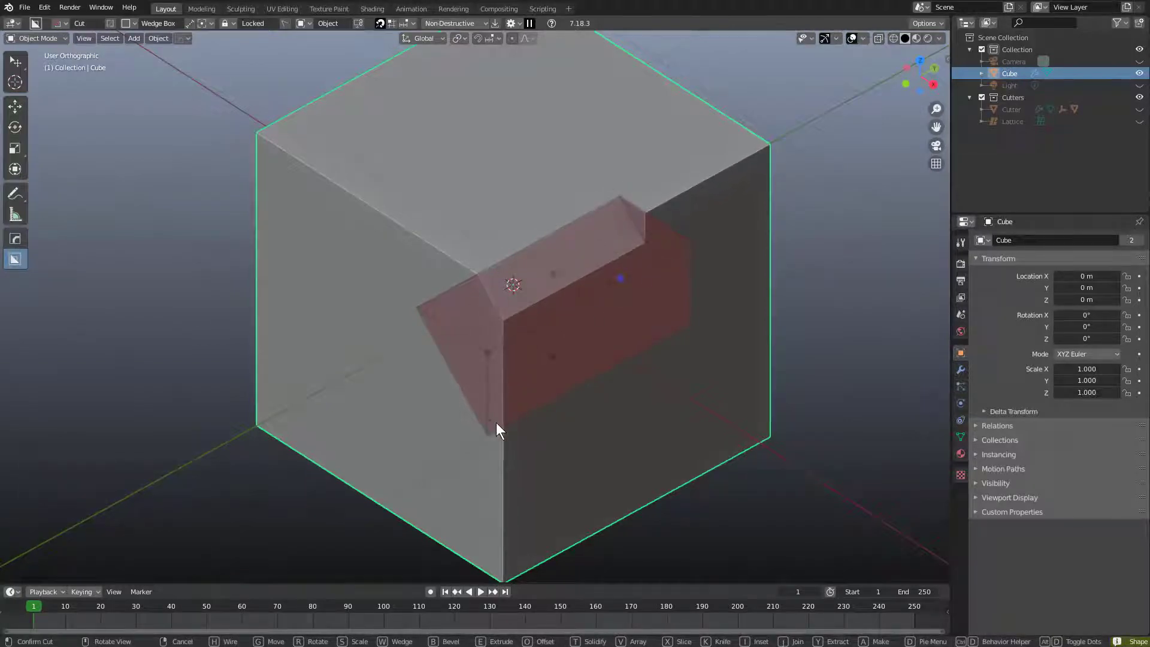
pyautogui.moveTo(488, 351)
pyautogui.mouseDown()
pyautogui.moveTo(641, 250)
pyautogui.moveTo(534, 331)
pyautogui.moveTo(648, 265)
pyautogui.moveTo(531, 352)
pyautogui.moveTo(657, 275)
pyautogui.moveTo(477, 233)
pyautogui.mouseUp()
pyautogui.moveTo(478, 239); pyautogui.dragTo(616, 301, button='middle')
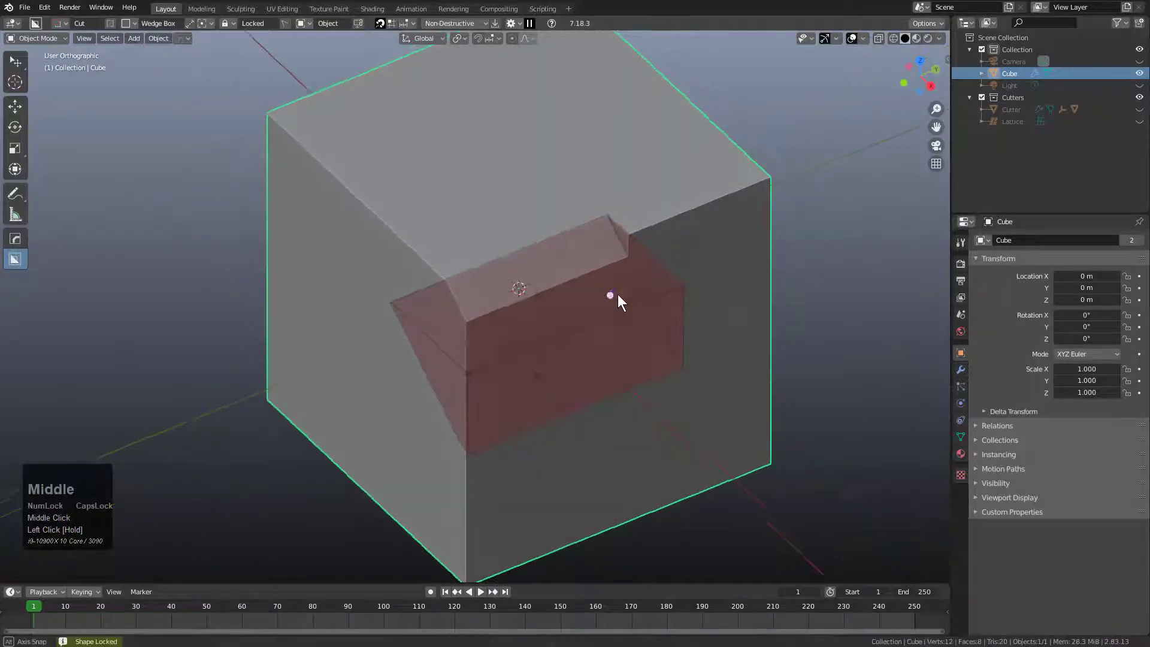
# - Scale the locked wedge cutter along one axis, reposition it, extend it past the near corner, and apply the cut
pyautogui.press('s')
pyautogui.press('x')
pyautogui.press('y')
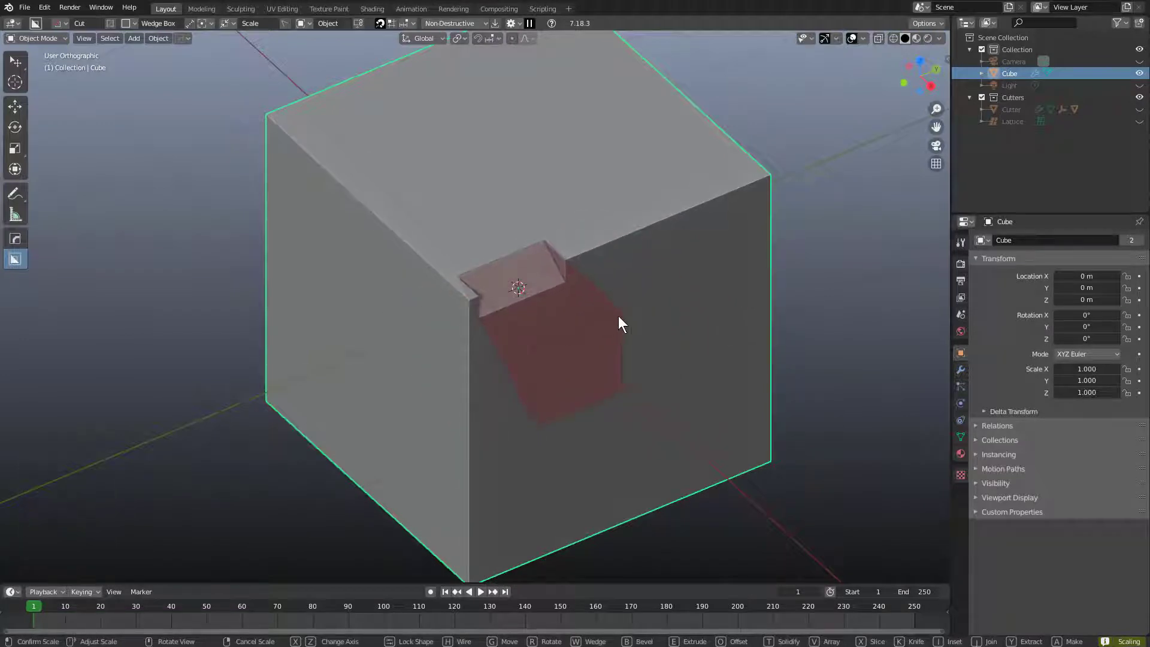
pyautogui.click(618, 316)
pyautogui.press('g')
pyautogui.click(617, 270)
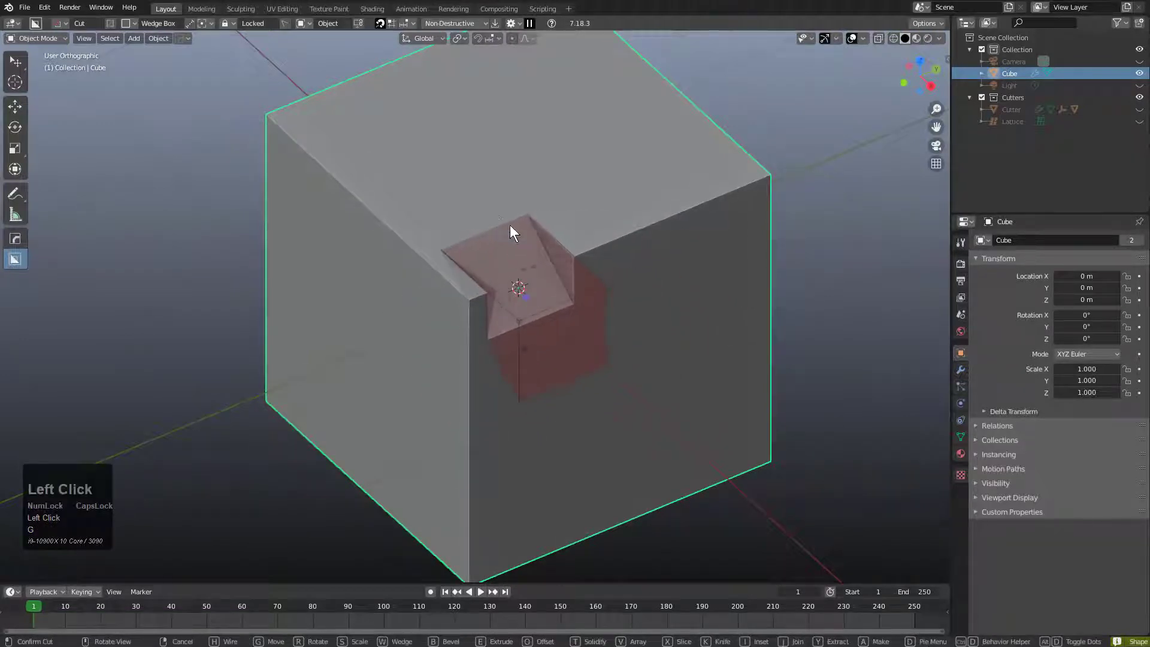
pyautogui.moveTo(521, 325)
pyautogui.mouseDown()
pyautogui.moveTo(281, 398)
pyautogui.moveTo(560, 297)
pyautogui.moveTo(396, 379)
pyautogui.moveTo(576, 297)
pyautogui.moveTo(449, 365)
pyautogui.mouseUp()
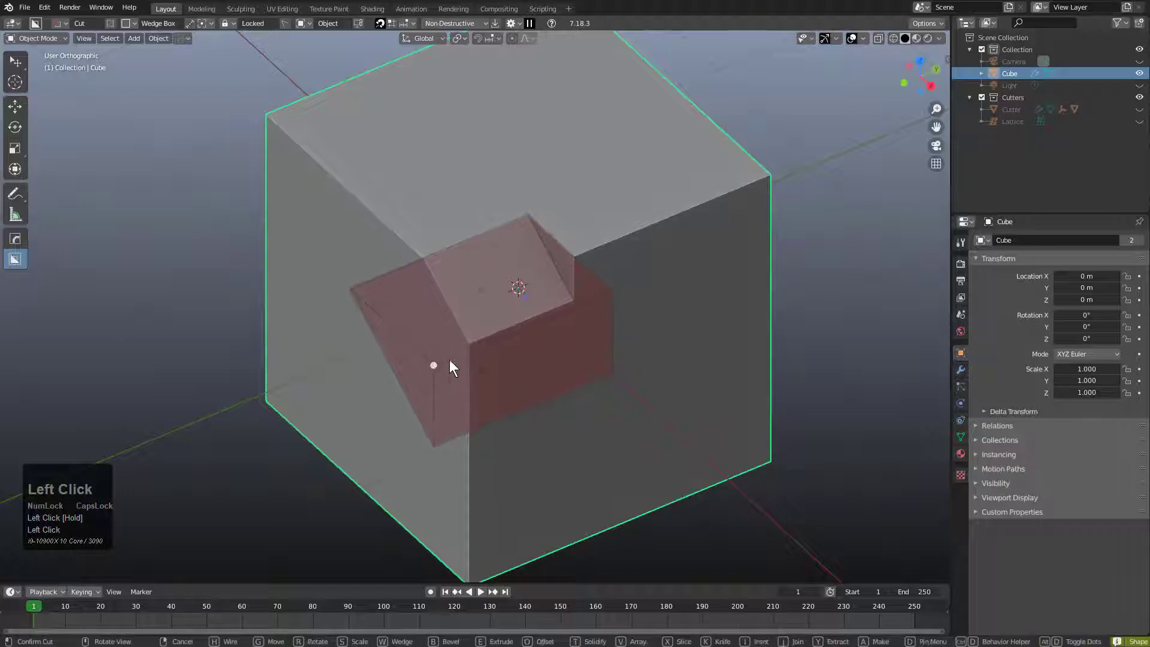
pyautogui.click(547, 306)
# - Cut wedges along the remaining part of the cube's front top edge and down the near vertical edge
pyautogui.moveTo(573, 234); pyautogui.dragTo(790, 195)
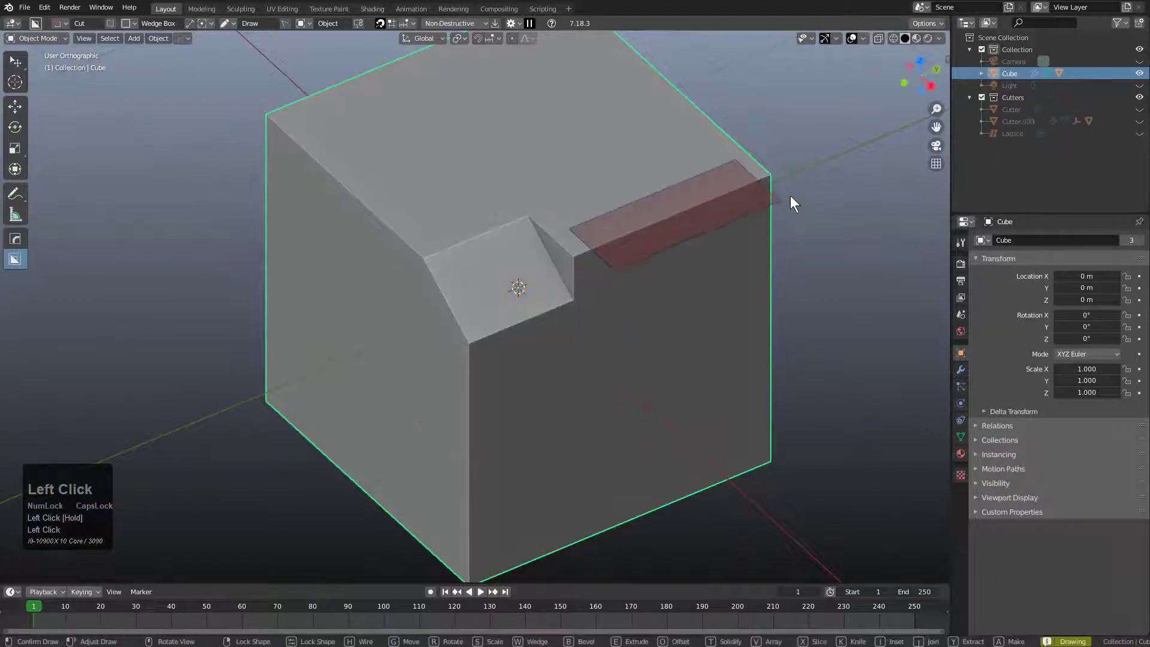
pyautogui.click(821, 259)
pyautogui.keyDown('shift'); pyautogui.moveTo(510, 384); pyautogui.dragTo(552, 267, button='middle'); pyautogui.keyUp('shift')
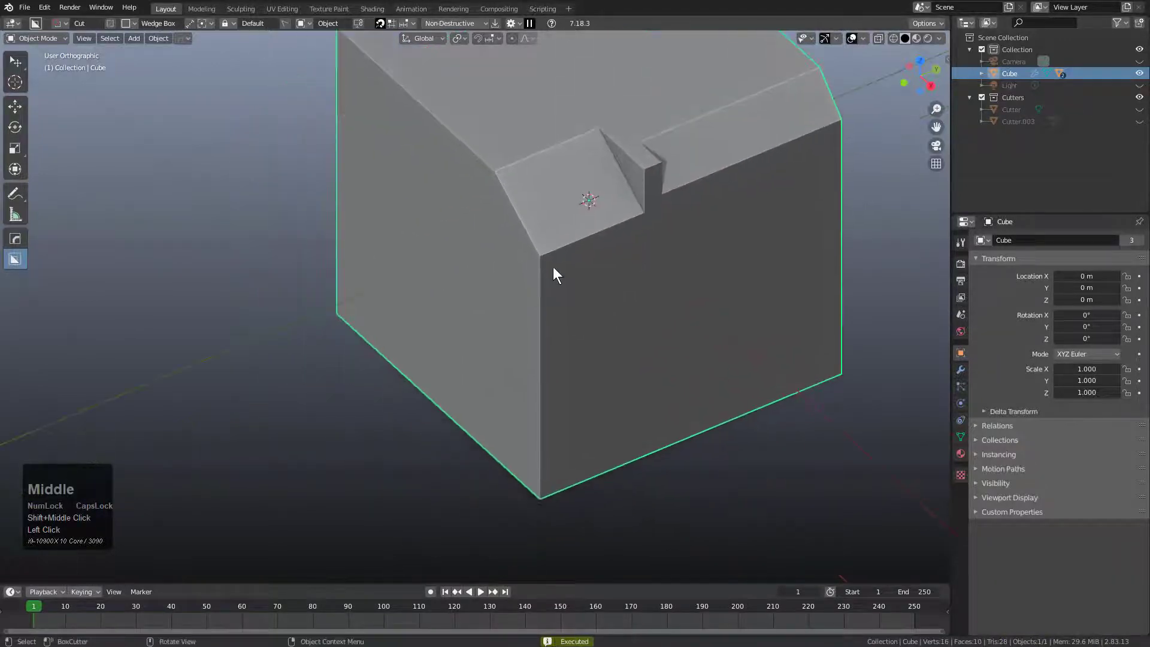
pyautogui.moveTo(552, 267); pyautogui.dragTo(484, 515)
pyautogui.click(450, 452)
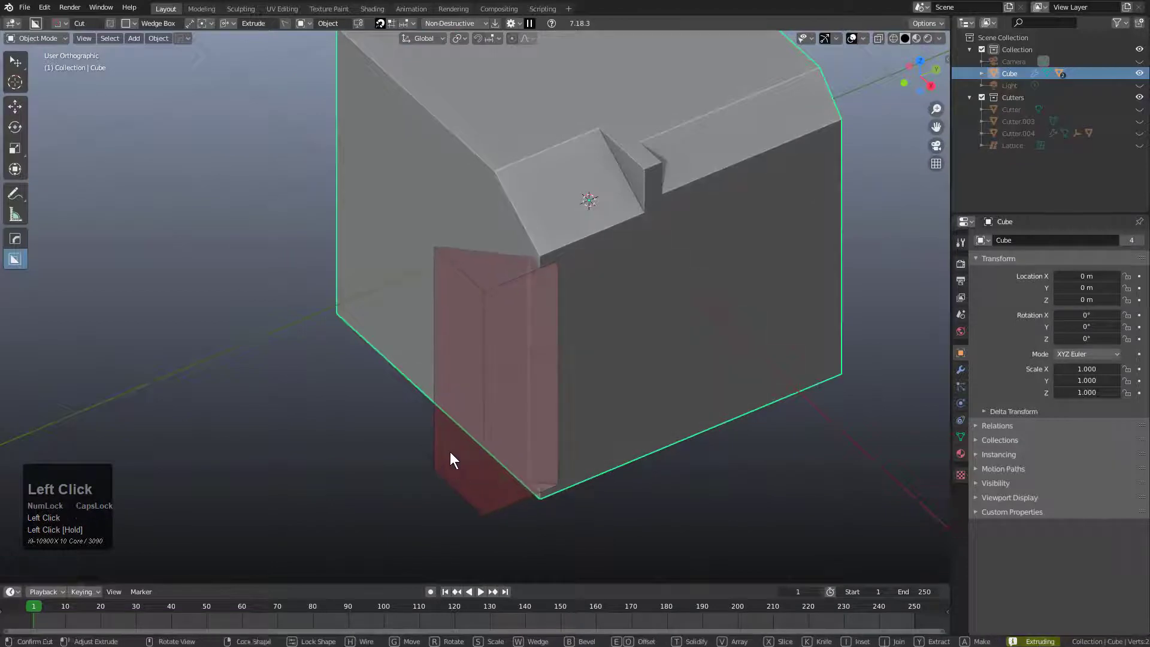
# - Cut a tall wedge into the far vertical edge of the same face, keeping the cutter active and selected
pyautogui.scroll(-1, 704, 278)
pyautogui.moveTo(703, 278)
pyautogui.mouseDown(button='middle')
pyautogui.moveTo(492, 321)
pyautogui.moveTo(543, 240)
pyautogui.mouseUp(button='middle')
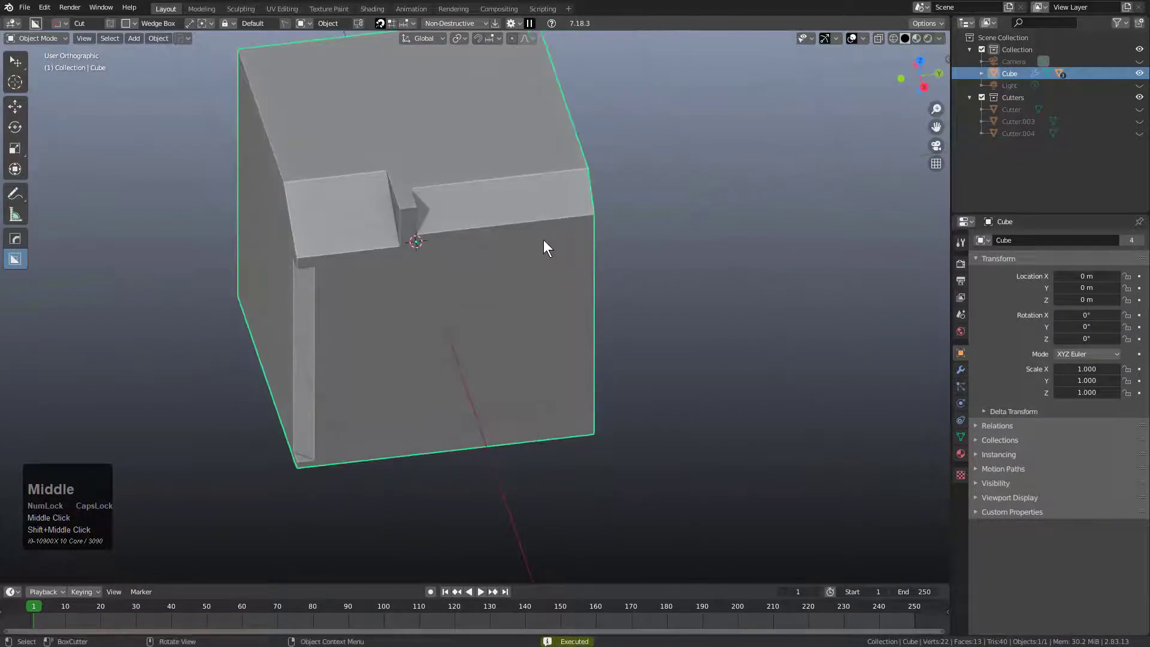
pyautogui.moveTo(544, 241); pyautogui.dragTo(677, 403)
pyautogui.click(659, 335)
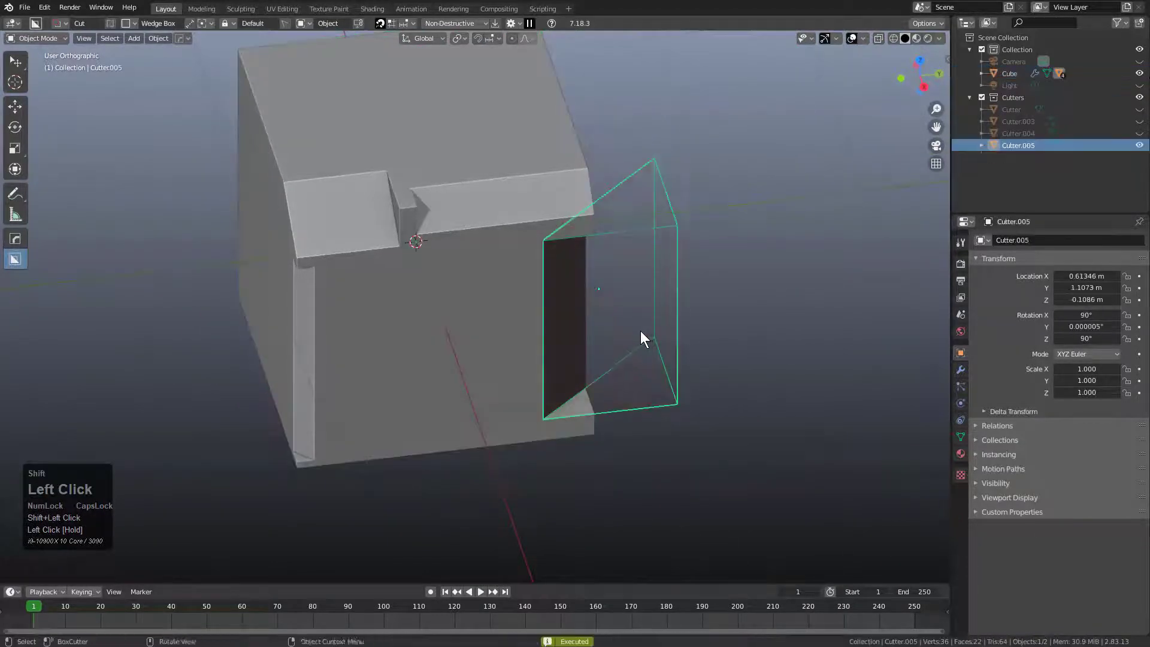
# - Cut a plain box with the wedge turned off and bevelled corners out of the selected wedge cutter
pyautogui.scroll(2, 618, 276)
pyautogui.moveTo(587, 224); pyautogui.dragTo(467, 425)
pyautogui.press('w')
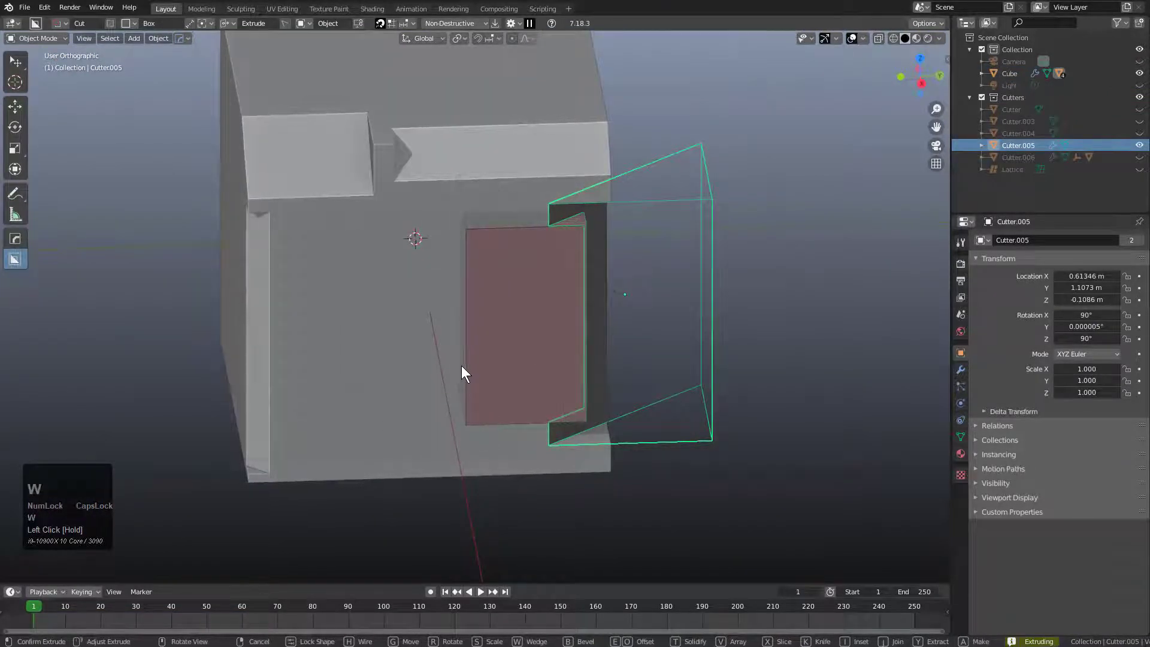
pyautogui.scroll(1, 486, 356)
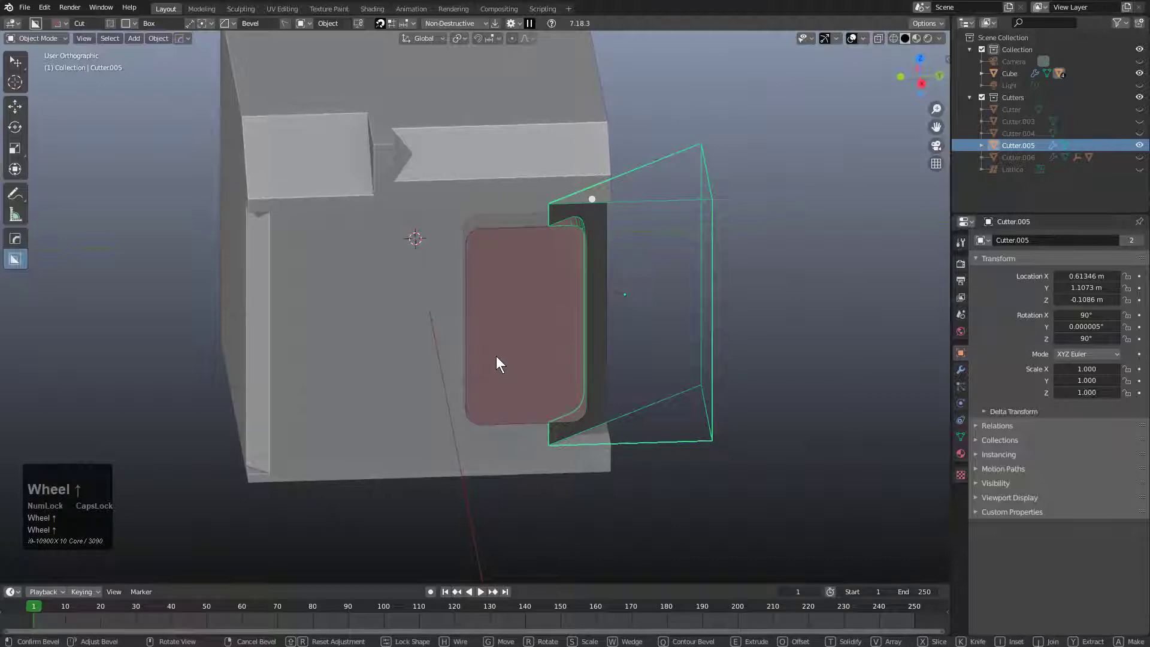
pyautogui.click(506, 355)
pyautogui.press('1')
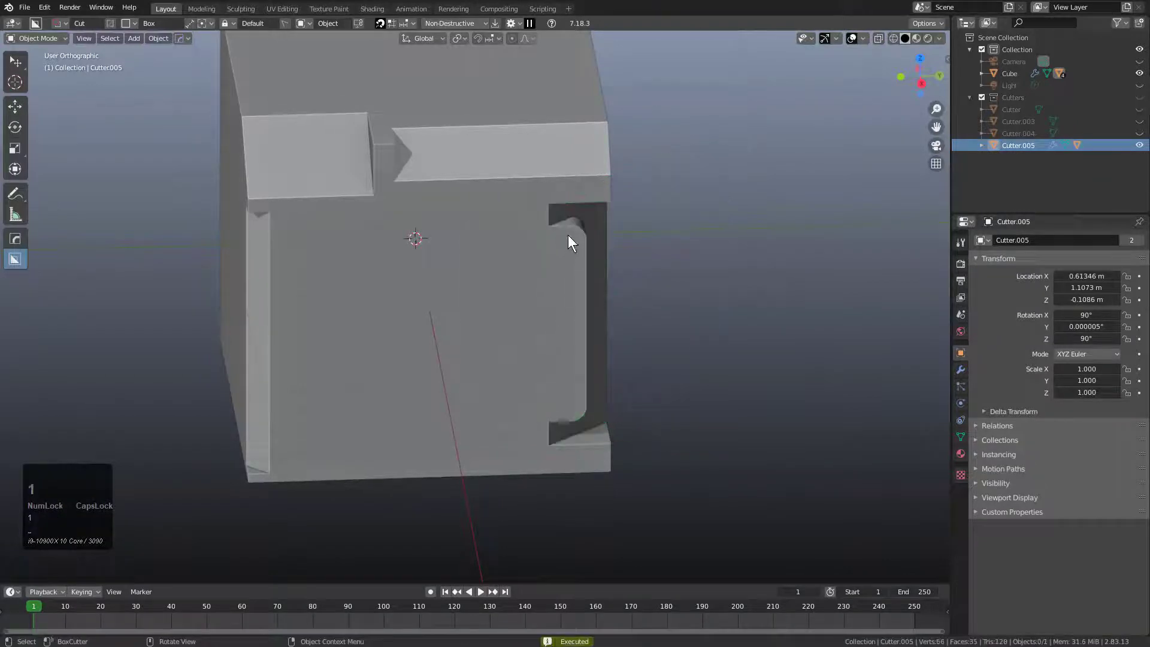
# - Select the cube and cut a box recess with bevelled corners into the face beside the edge notch
pyautogui.click(574, 236)
pyautogui.moveTo(570, 236)
pyautogui.mouseDown()
pyautogui.moveTo(464, 409)
pyautogui.moveTo(460, 388)
pyautogui.mouseUp()
pyautogui.press('b')
# - Extract the rounded recess and adjoining notch from the cube's face as a custom cutter shape
pyautogui.moveTo(507, 292); pyautogui.dragTo(400, 197, button='middle')
pyautogui.click(412, 192)
pyautogui.moveTo(412, 191); pyautogui.dragTo(645, 449)
pyautogui.press('y')
pyautogui.moveTo(608, 308); pyautogui.dragTo(471, 263, button='middle')
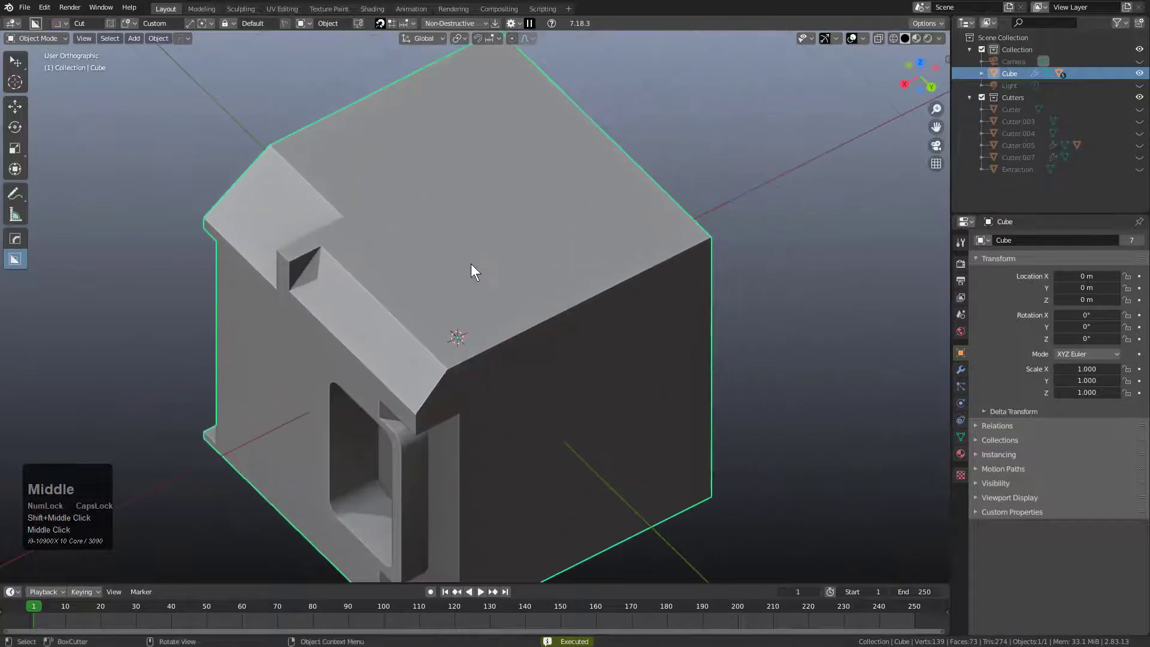
# - Draw the extracted custom shape on the cube's top face, rotate it, and move it against the edge opposite the wedge cuts
pyautogui.moveTo(394, 202)
pyautogui.mouseDown()
pyautogui.moveTo(545, 246)
pyautogui.moveTo(684, 236)
pyautogui.moveTo(556, 202)
pyautogui.mouseUp()
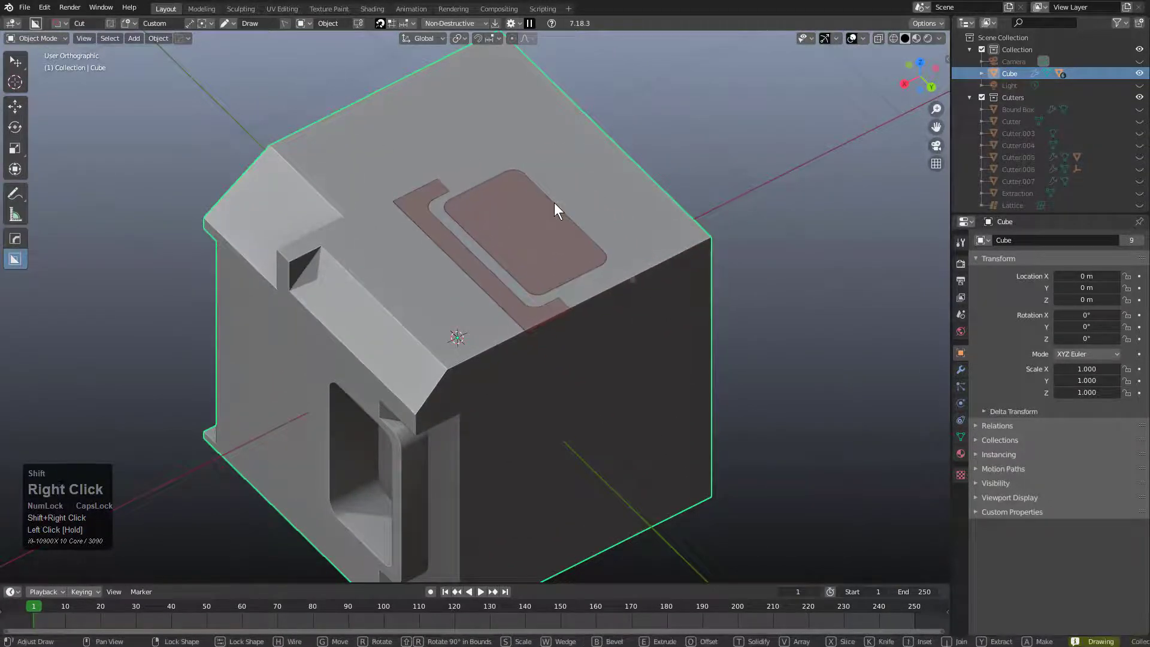
pyautogui.moveTo(555, 203); pyautogui.dragTo(616, 290, button='middle')
pyautogui.press('r')
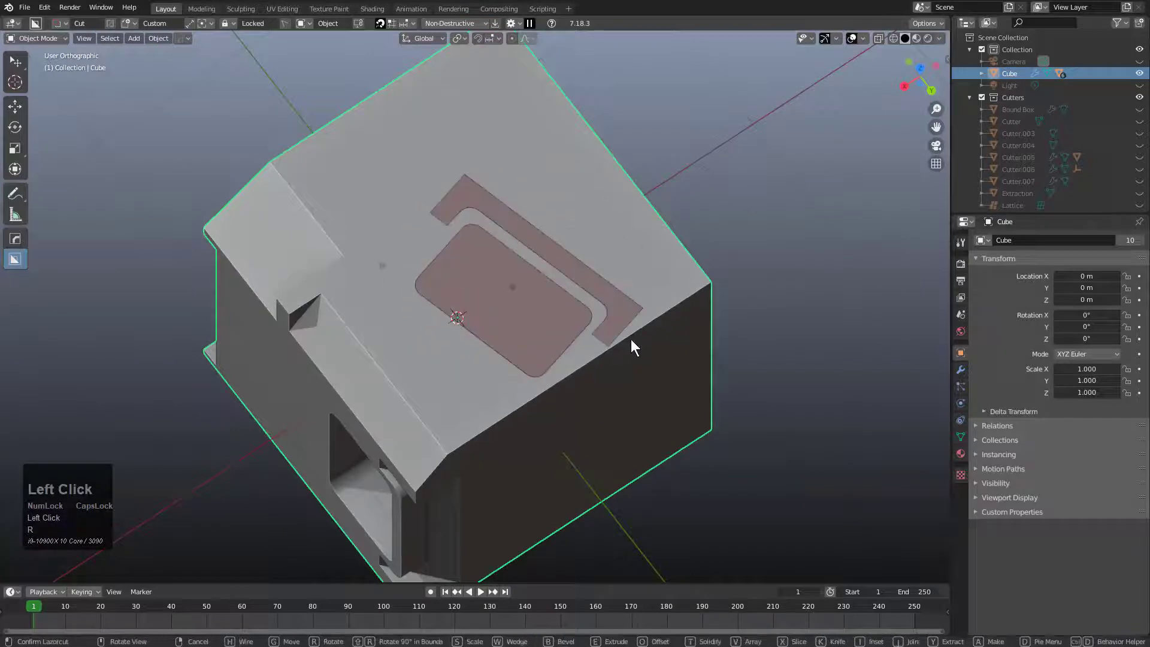
pyautogui.press('g')
pyautogui.click(673, 245)
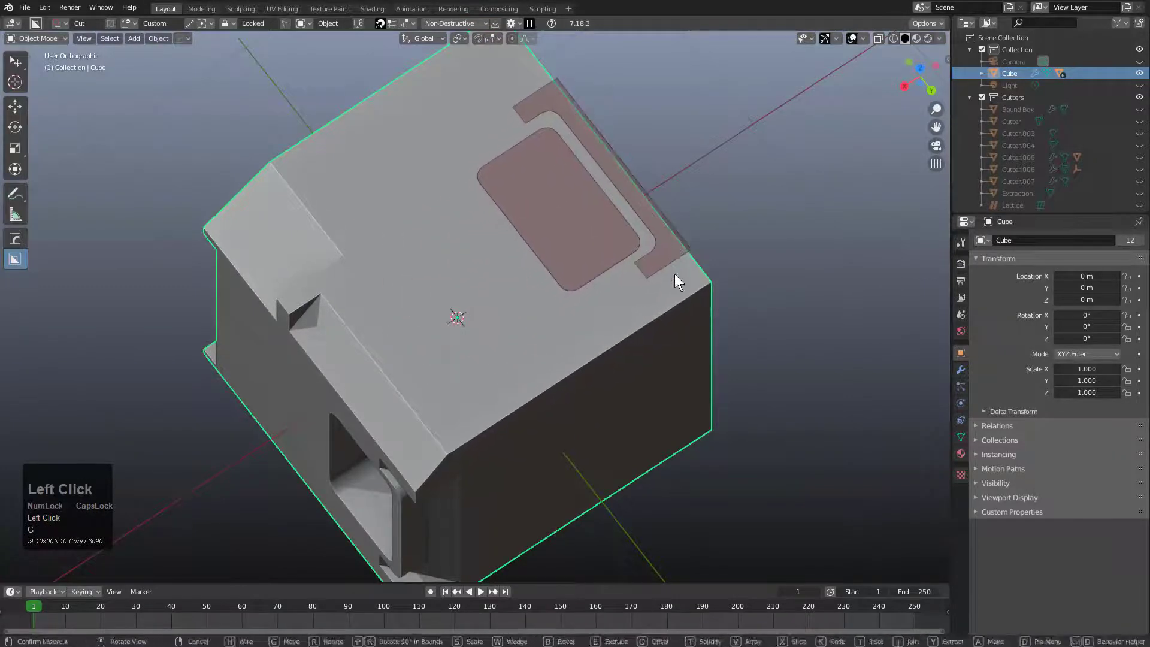
# - Extrude the custom cutter down into the cube's top face and keep its shape locked
pyautogui.moveTo(675, 273); pyautogui.dragTo(580, 233, button='middle')
pyautogui.moveTo(579, 235); pyautogui.dragTo(587, 283)
pyautogui.click(604, 292)
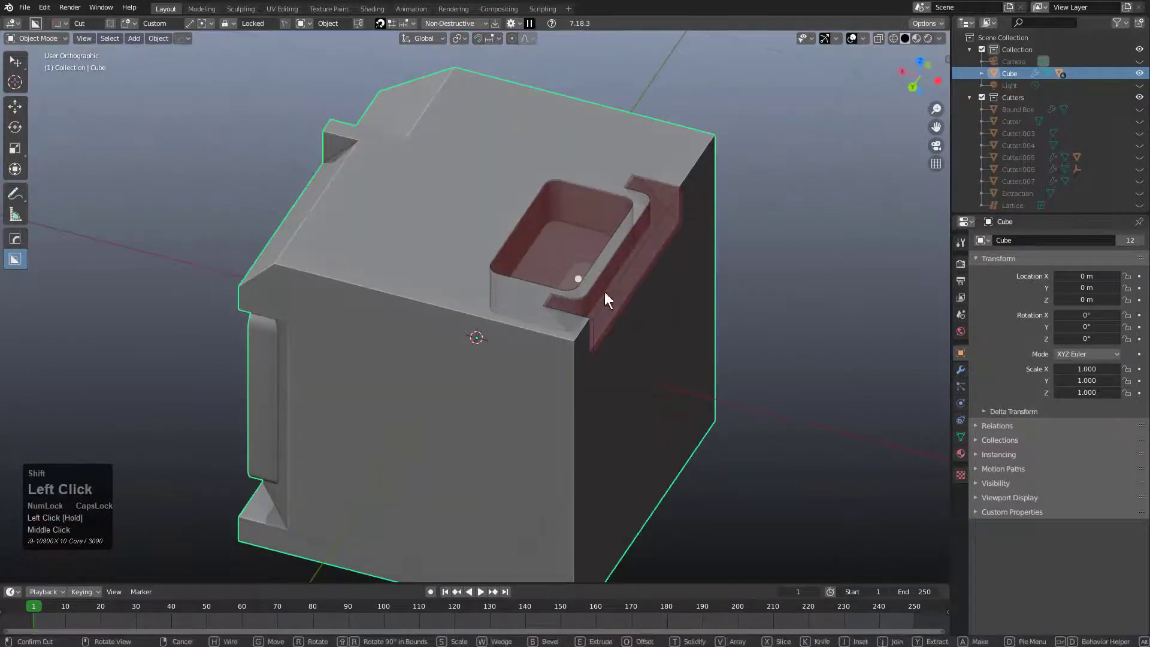
# - Toggle the wedge on the extruded custom cutter several times, leaving the wedge enabled
pyautogui.moveTo(604, 291); pyautogui.dragTo(542, 290, button='middle')
pyautogui.scroll(3, 567, 309)
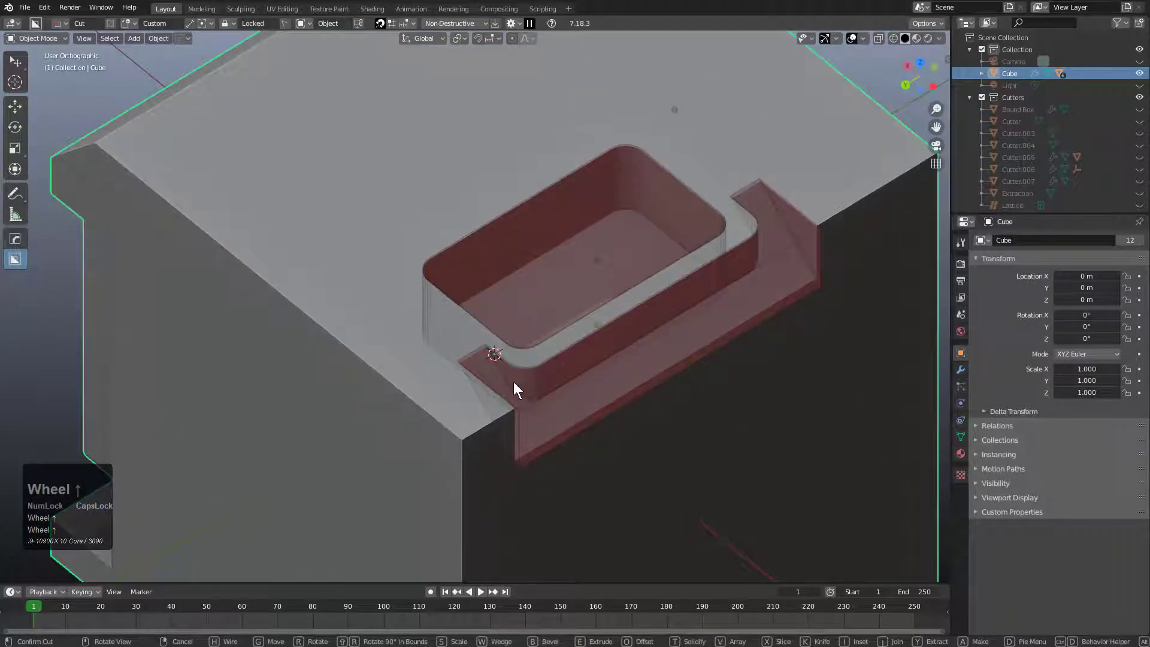
pyautogui.moveTo(606, 340); pyautogui.dragTo(626, 349, button='middle')
pyautogui.press('w')
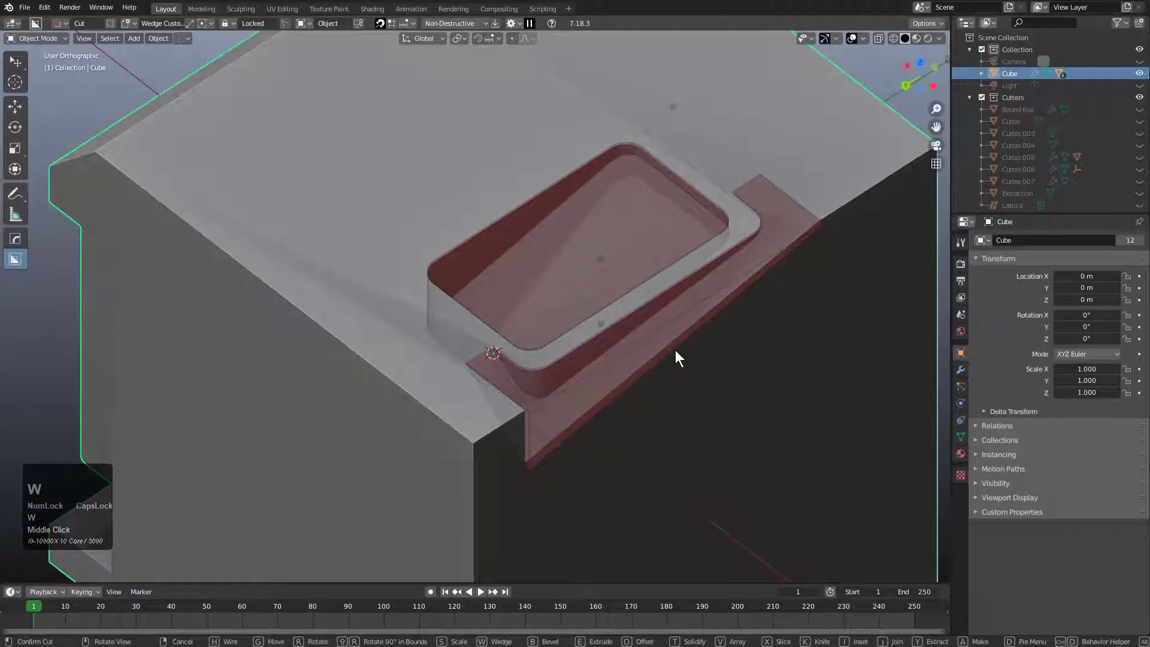
pyautogui.press('w')
pyautogui.press('w')
pyautogui.press('w')
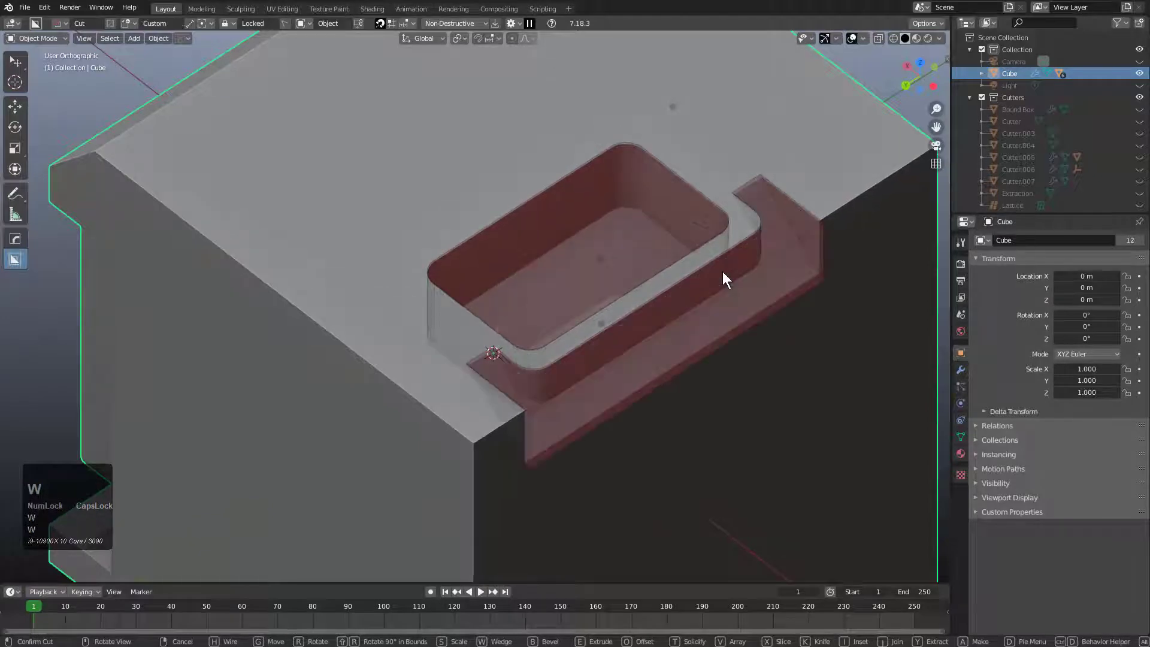
pyautogui.scroll(-3, 733, 268)
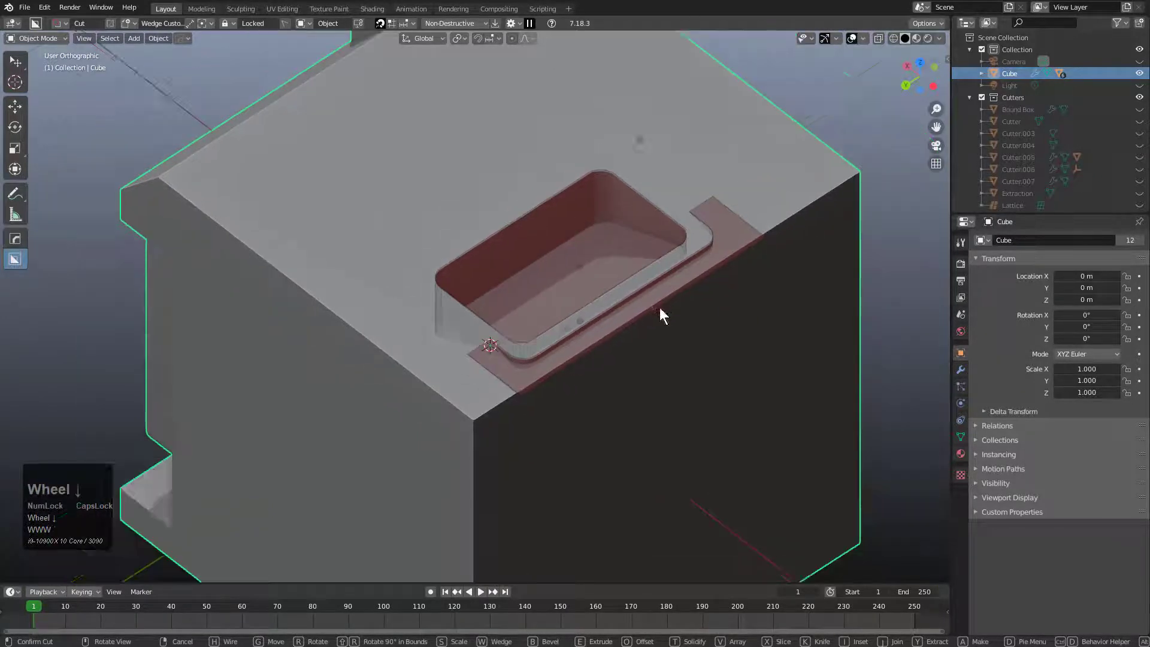
pyautogui.moveTo(660, 314); pyautogui.dragTo(645, 271, button='middle')
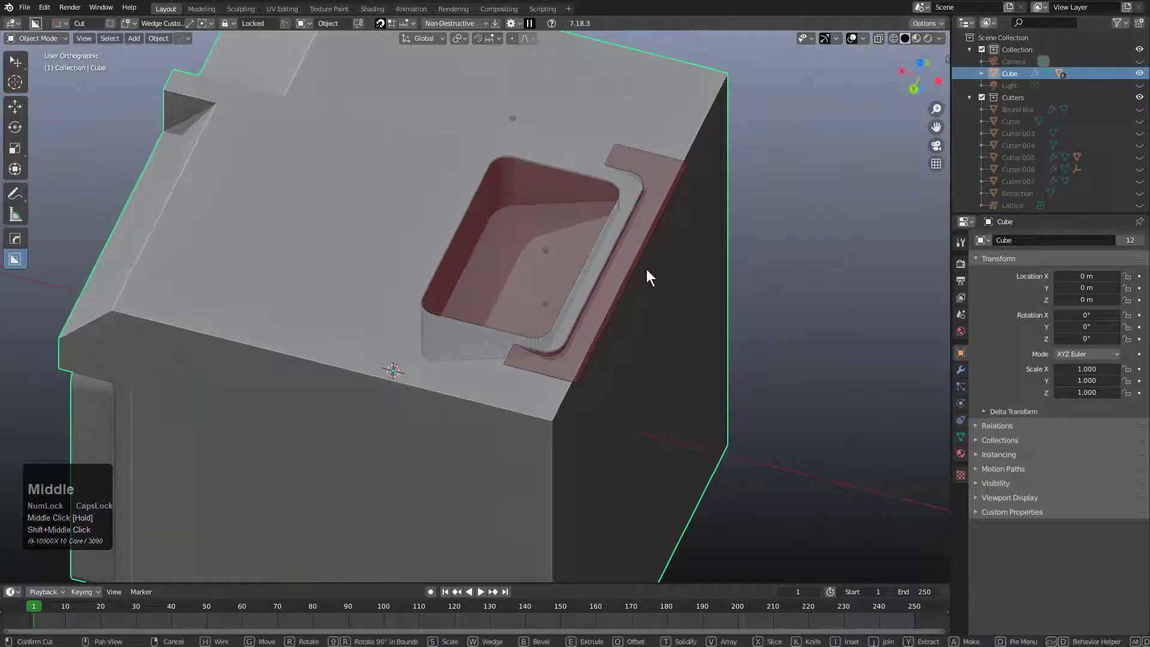
# - Cycle the custom cutter's wedge direction through all its sides back to the starting orientation
pyautogui.hotkey('shift', '`')
pyautogui.hotkey('shift', '`')
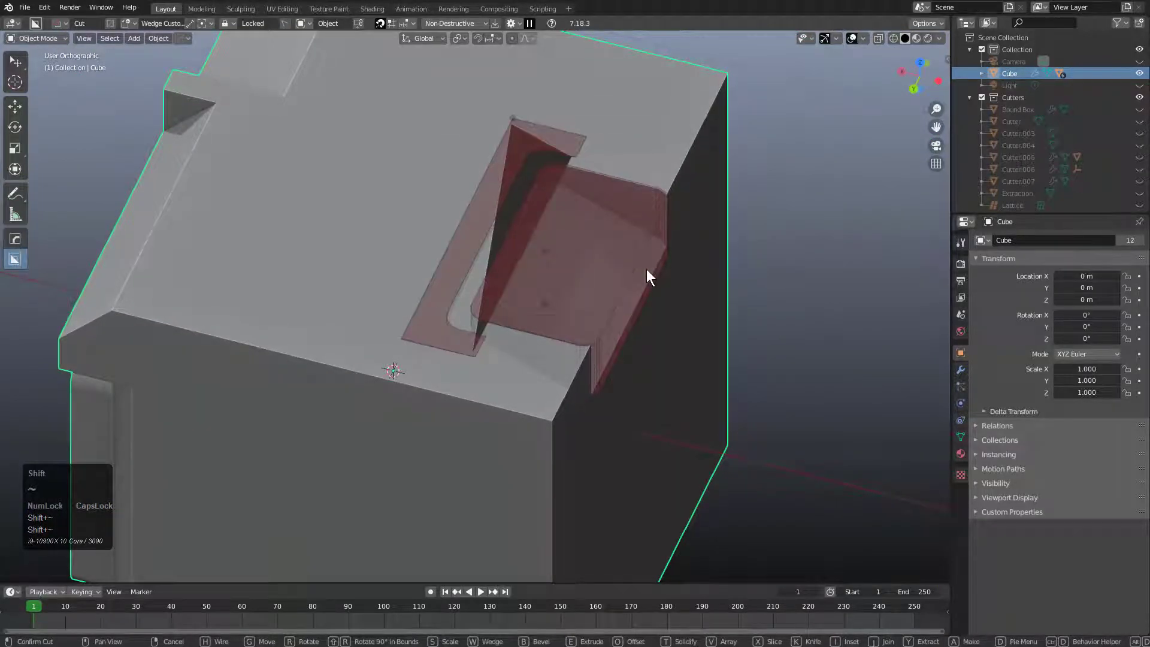
pyautogui.hotkey('shift', '`')
pyautogui.hotkey('shift', '`')
pyautogui.hotkey('shift', '`')
pyautogui.hotkey('shift', '`')
pyautogui.hotkey('shift', '`')
pyautogui.hotkey('shift', '`')
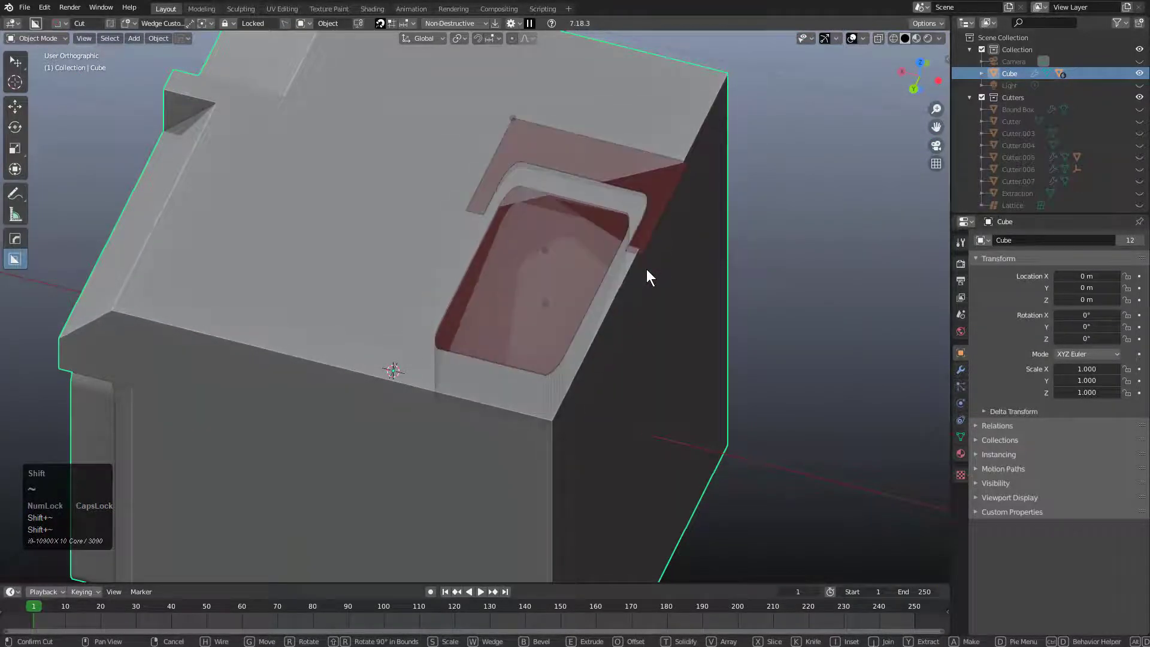
pyautogui.hotkey('shift', '`')
pyautogui.hotkey('shift', '`')
pyautogui.hotkey('shift', '`')
pyautogui.hotkey('shift', '`')
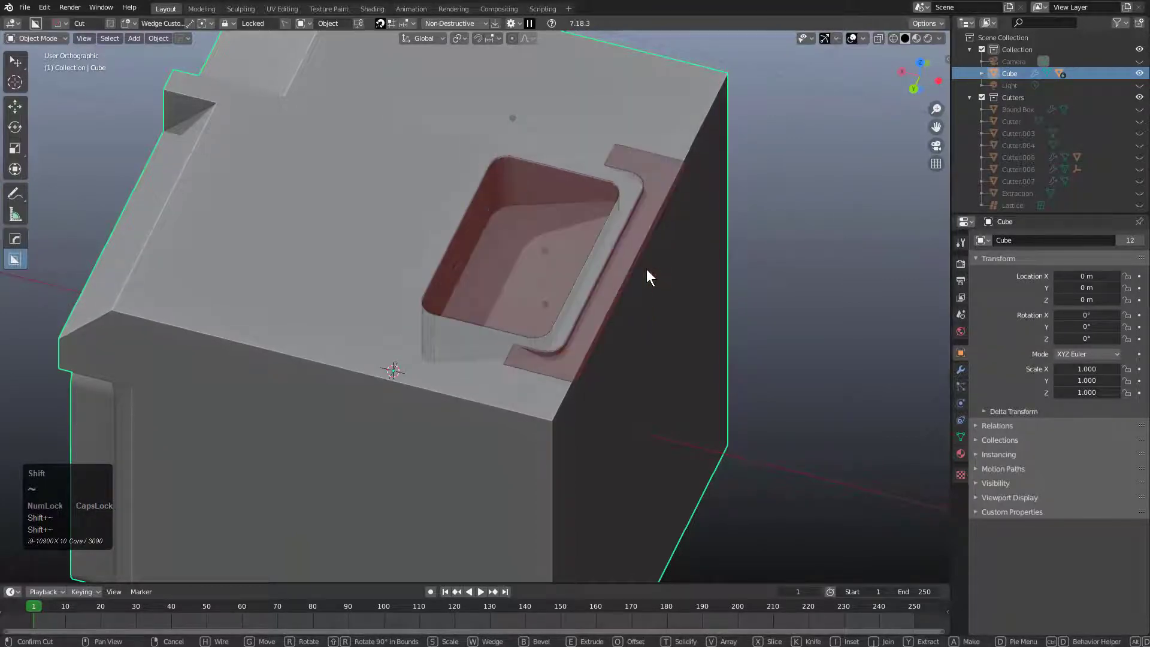
pyautogui.moveTo(579, 273); pyautogui.dragTo(541, 277, button='middle')
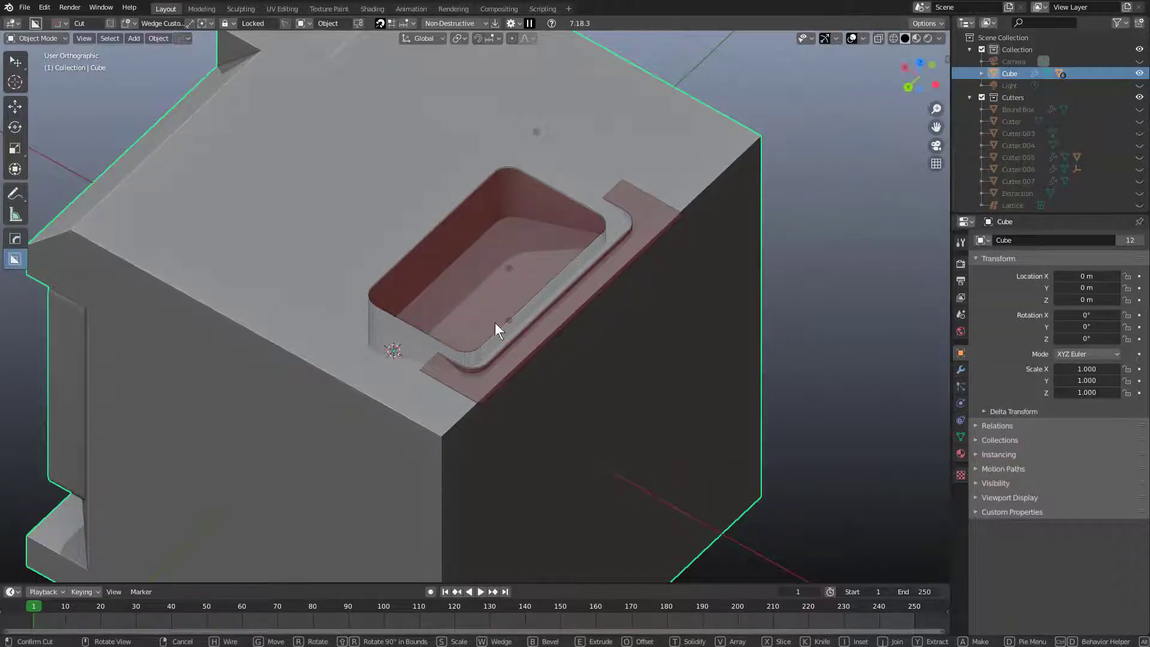
pyautogui.click(678, 216)
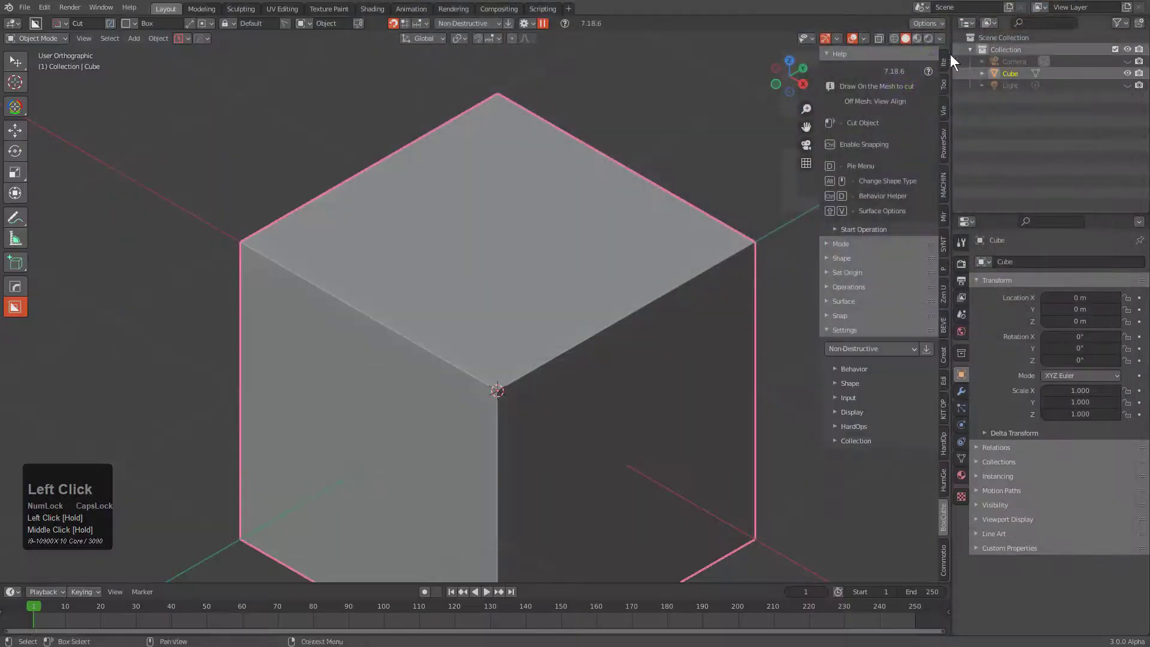
# - On the fresh cube, draw a wedge cutter over the front top edge, extrude it about 0.53, lock and shorten it, and apply the cut
pyautogui.middleClick(553, 274)
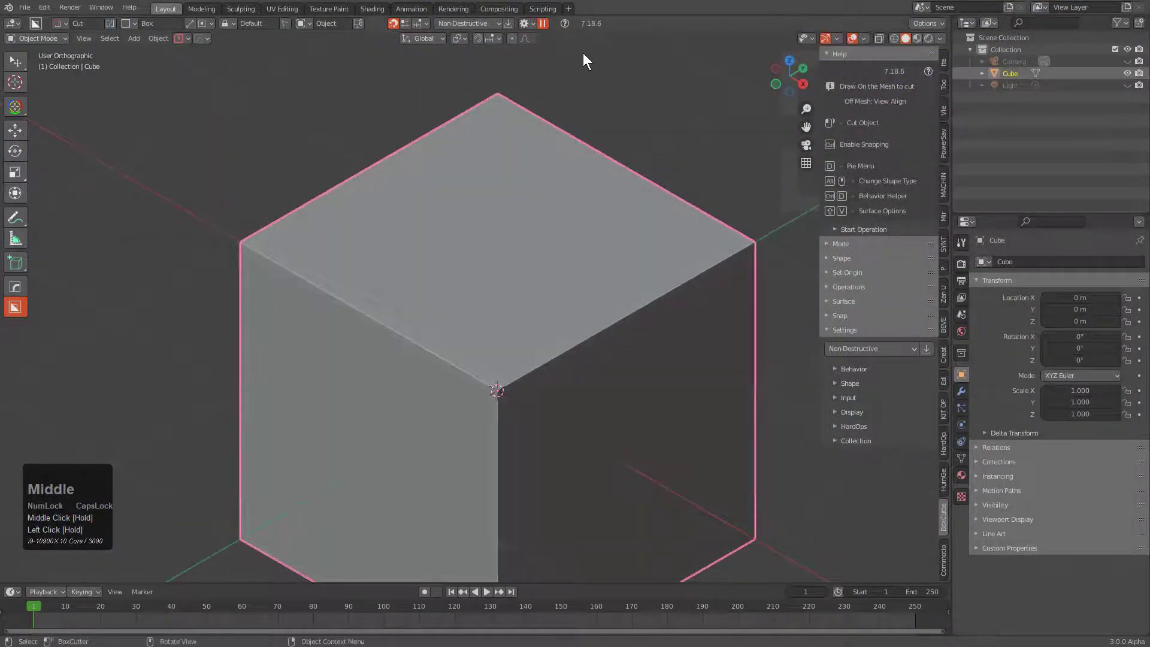
pyautogui.scroll(-2, 526, 231)
pyautogui.moveTo(527, 231); pyautogui.dragTo(531, 291, button='middle')
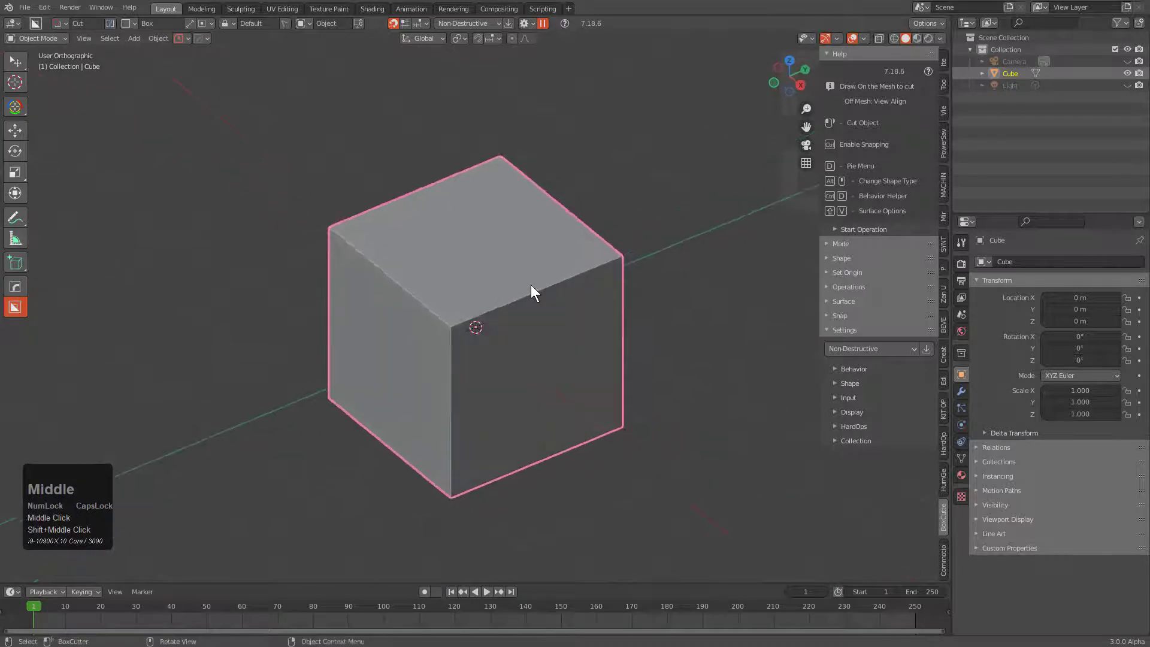
pyautogui.scroll(2, 531, 289)
pyautogui.scroll(2, 586, 271)
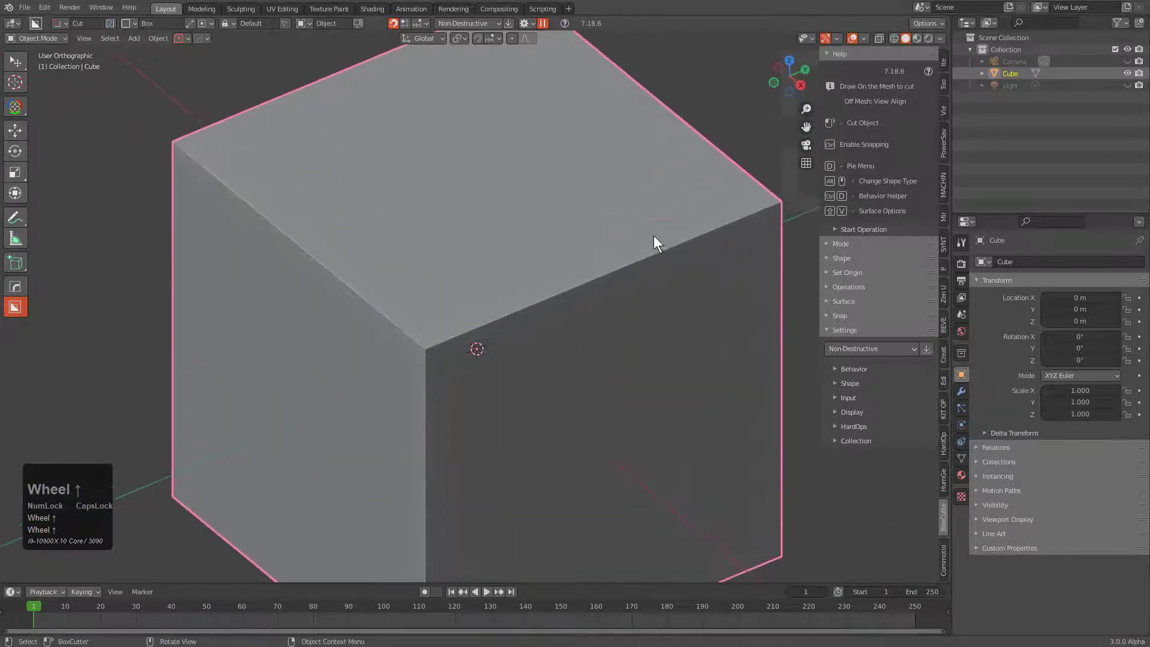
pyautogui.moveTo(636, 222); pyautogui.dragTo(373, 437)
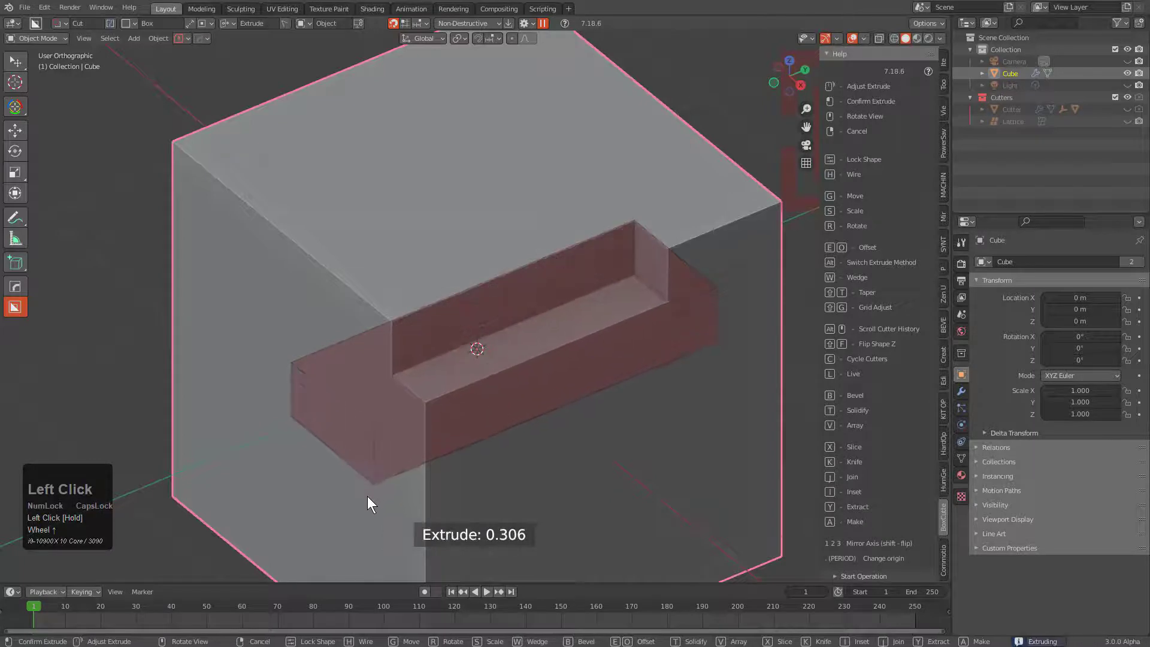
pyautogui.press('w')
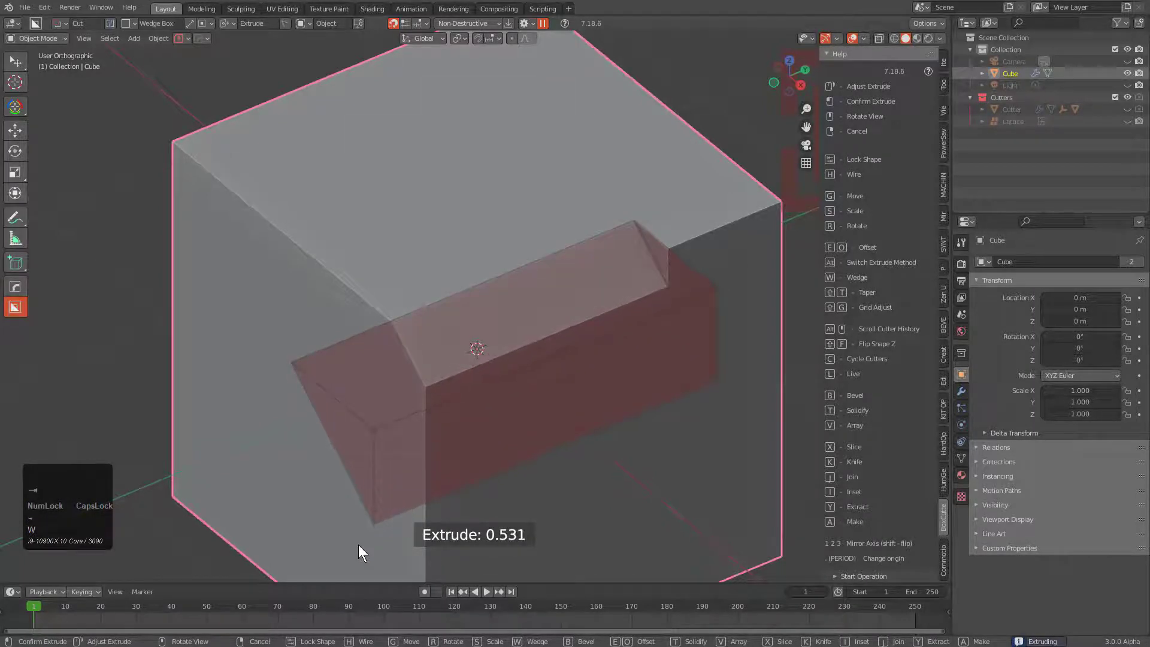
pyautogui.press('Tab')
pyautogui.moveTo(376, 430)
pyautogui.mouseDown()
pyautogui.moveTo(685, 281)
pyautogui.moveTo(520, 377)
pyautogui.moveTo(323, 454)
pyautogui.moveTo(694, 299)
pyautogui.moveTo(370, 446)
pyautogui.moveTo(582, 337)
pyautogui.moveTo(657, 321)
pyautogui.moveTo(402, 450)
pyautogui.moveTo(668, 291)
pyautogui.moveTo(487, 415)
pyautogui.moveTo(676, 340)
pyautogui.mouseUp()
pyautogui.click(676, 340)
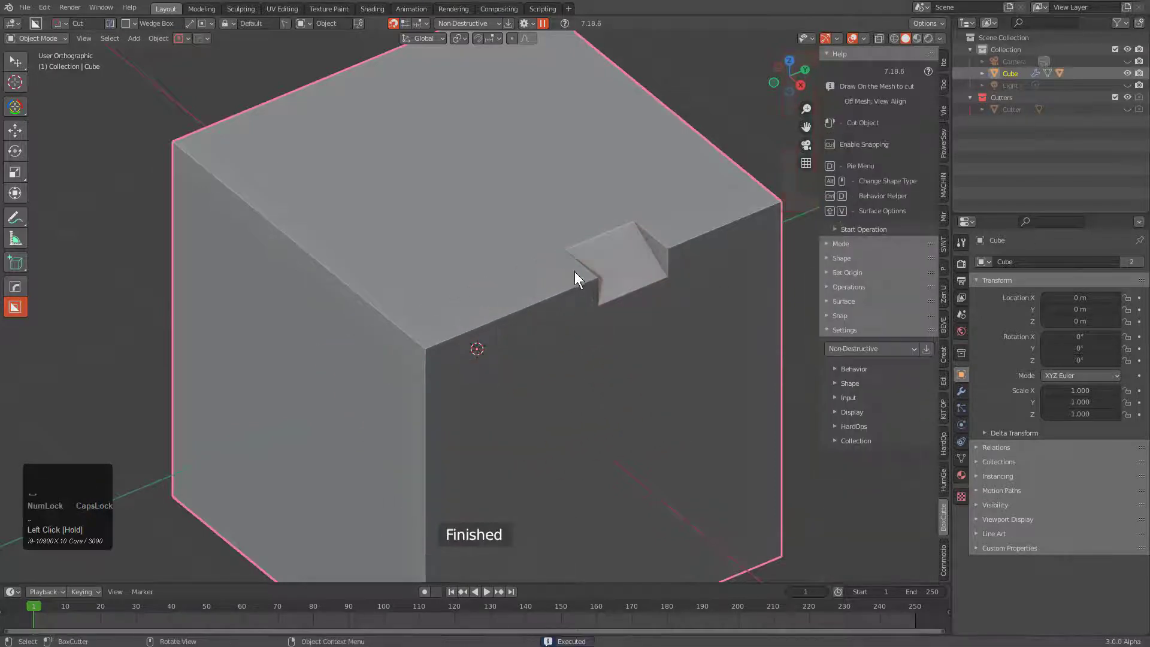
# - Cut two more wedges along the cube's front top edge, one on each side of the existing notch, extruding the corner one about 0.24
pyautogui.moveTo(574, 272)
pyautogui.mouseDown()
pyautogui.moveTo(476, 367)
pyautogui.moveTo(480, 389)
pyautogui.mouseUp()
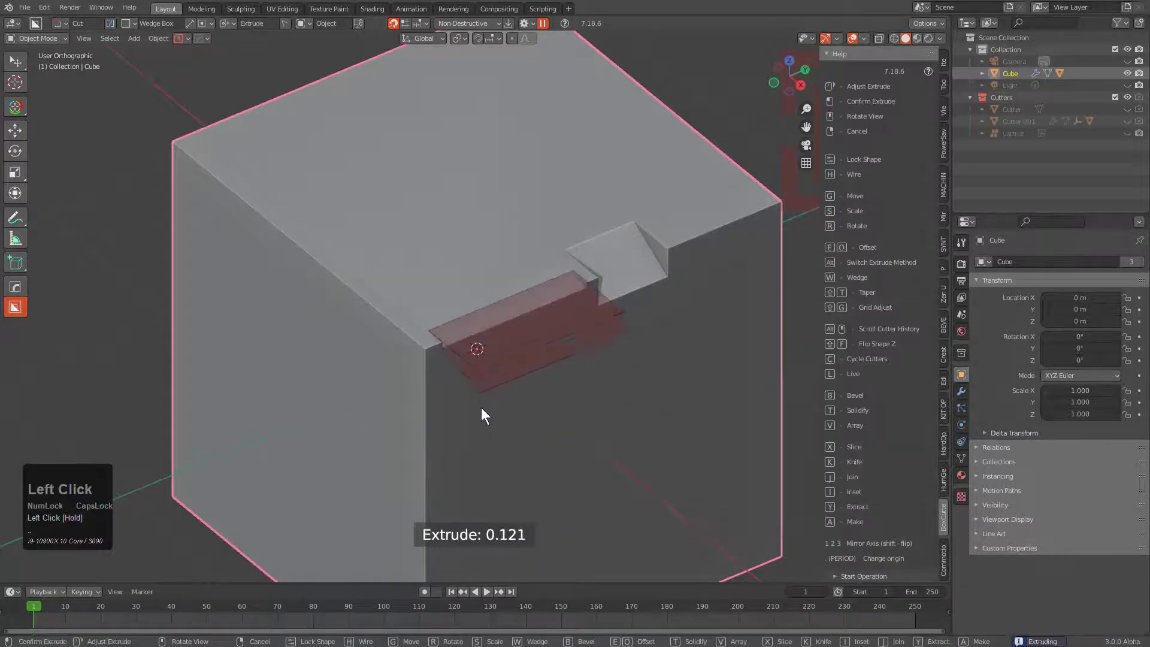
pyautogui.click(487, 469)
pyautogui.moveTo(662, 230)
pyautogui.mouseDown()
pyautogui.moveTo(804, 200)
pyautogui.moveTo(804, 216)
pyautogui.mouseUp()
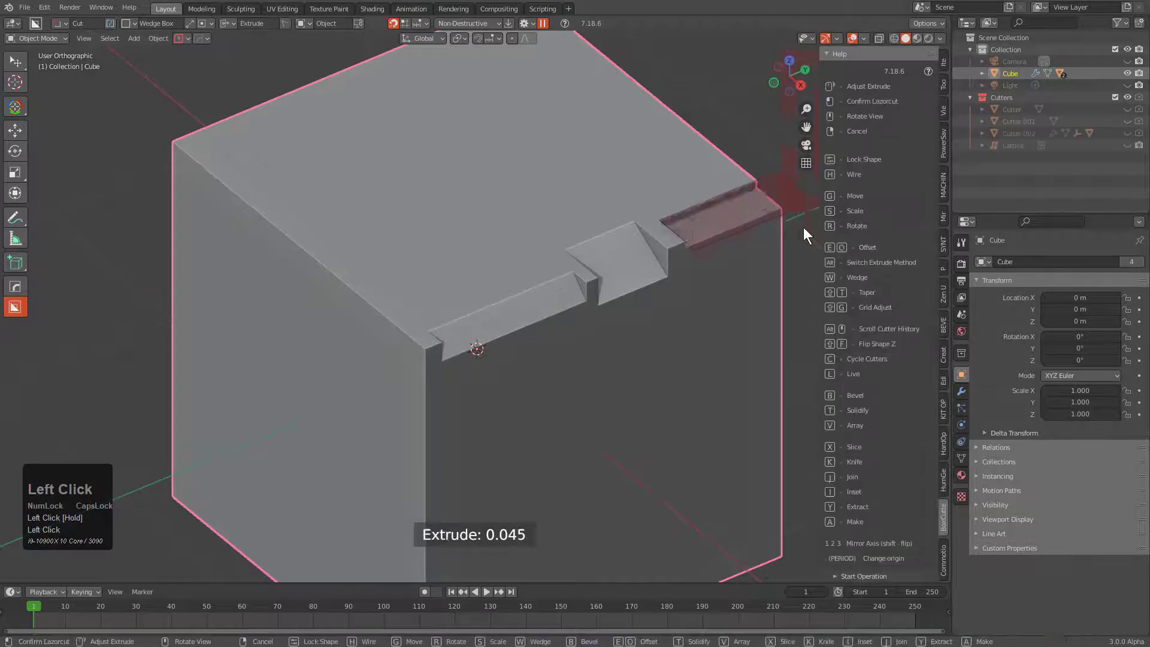
pyautogui.click(804, 248)
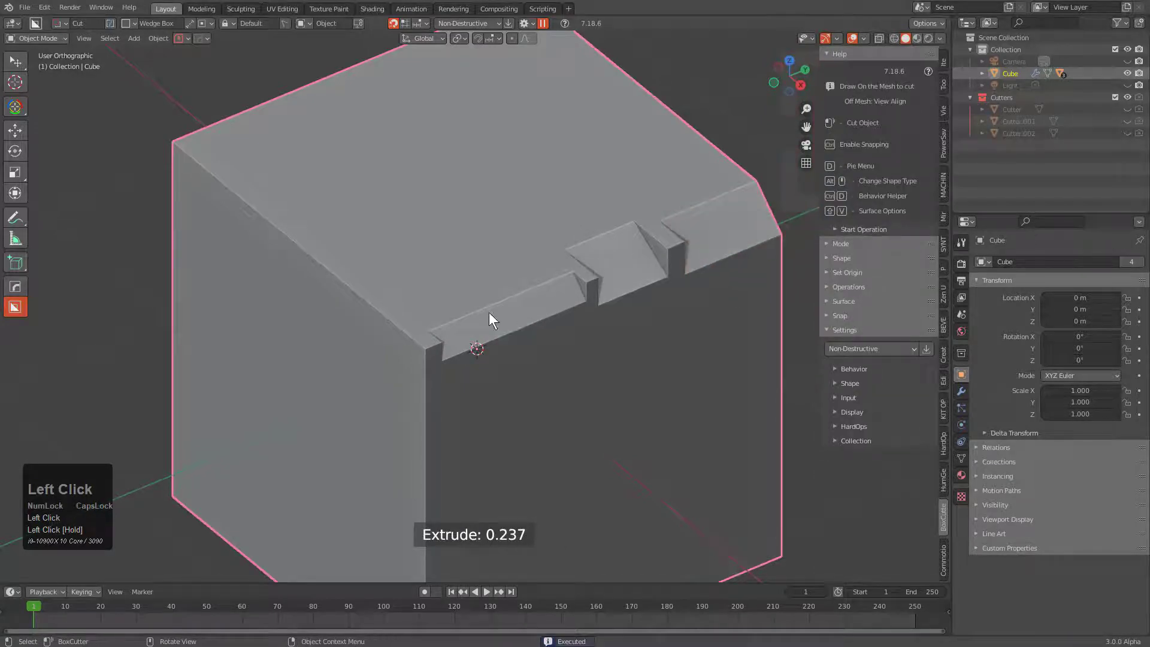
# - Reveal and select the corner wedge's cutter object, and switch the cutting shape to Box
pyautogui.moveTo(528, 301); pyautogui.dragTo(530, 303, button='middle')
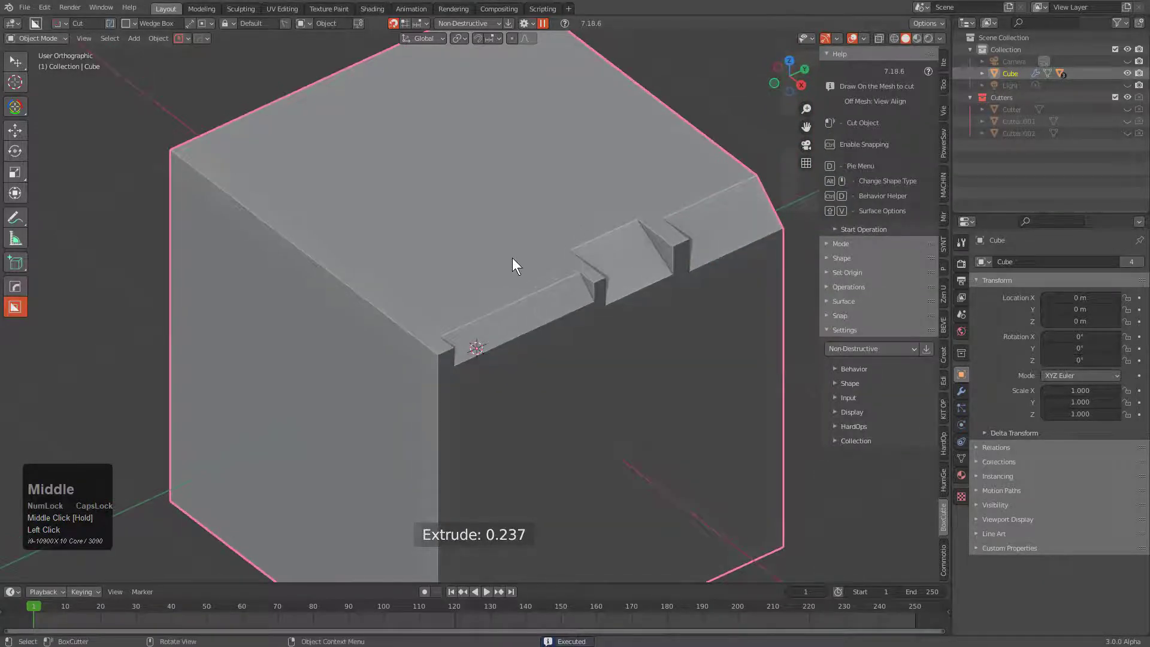
pyautogui.press('q')
pyautogui.click(538, 294)
pyautogui.moveTo(537, 295); pyautogui.dragTo(552, 334, button='middle')
pyautogui.press('d')
pyautogui.click(403, 383)
# - Draw a box cutter over the selected wedge cutter, extrude it about 0.16, bevel its corners and apply it
pyautogui.moveTo(403, 383)
pyautogui.mouseDown()
pyautogui.moveTo(513, 249)
pyautogui.moveTo(465, 234)
pyautogui.mouseUp()
pyautogui.press('b')
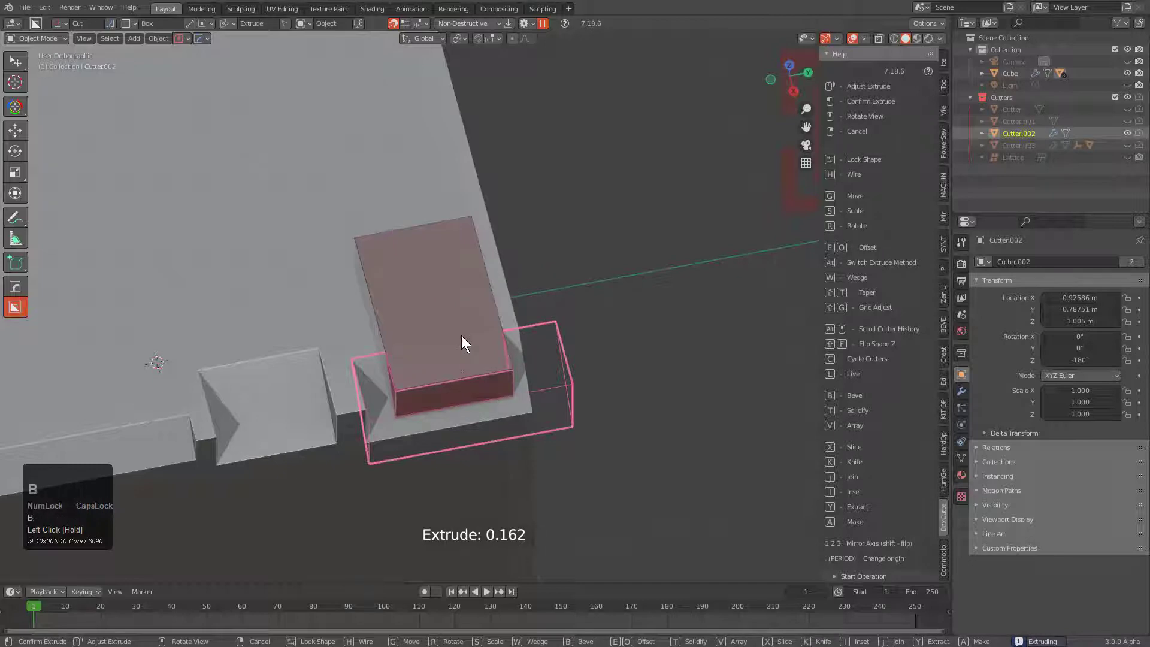
pyautogui.scroll(2, 486, 339)
pyautogui.click(491, 338)
pyautogui.press('1')
pyautogui.click(449, 363)
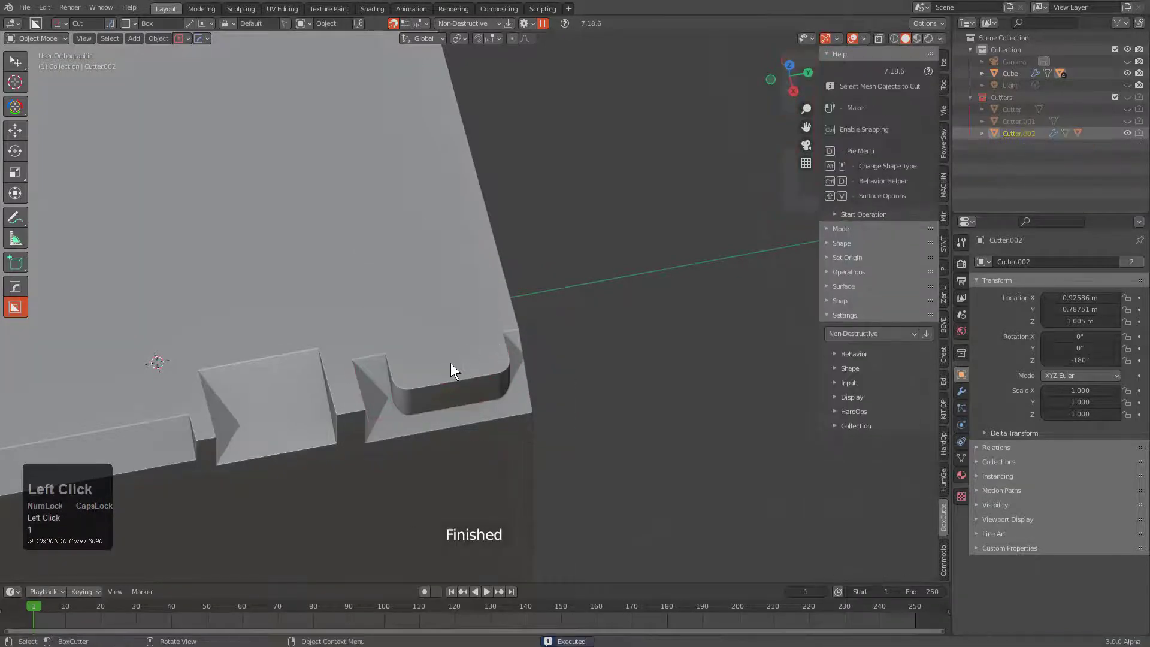
# - Cut a box pocket into the top of the rounded corner block with a bevel width of about 0.06
pyautogui.moveTo(380, 296)
pyautogui.mouseDown()
pyautogui.moveTo(449, 357)
pyautogui.moveTo(506, 360)
pyautogui.moveTo(497, 367)
pyautogui.mouseUp()
pyautogui.press('b')
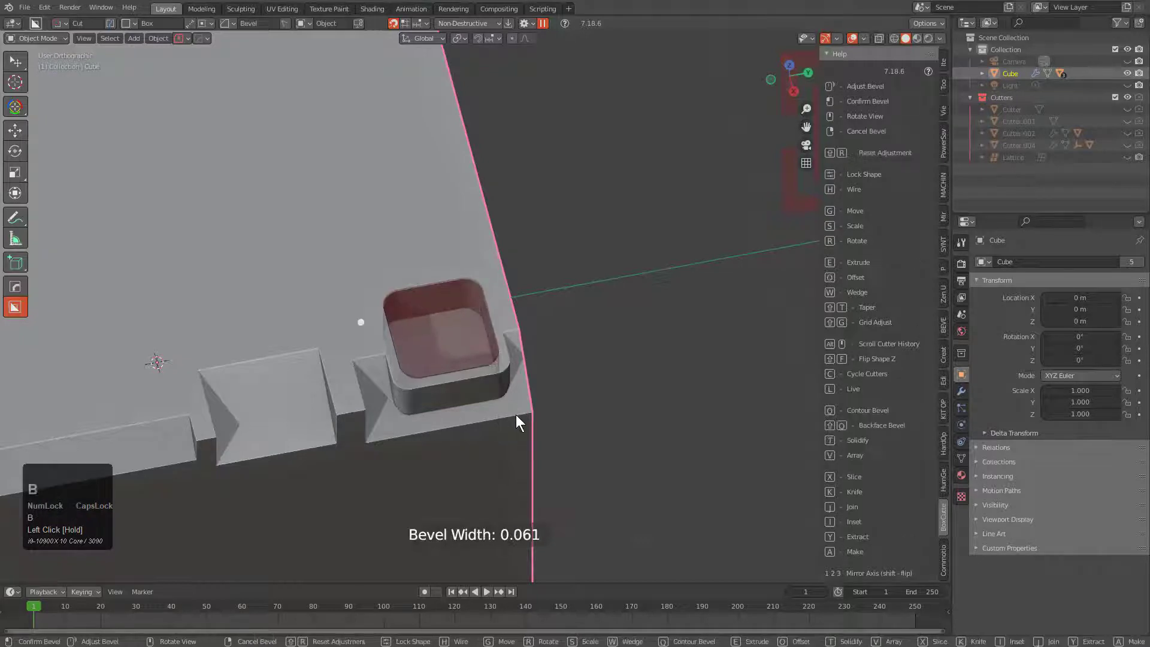
pyautogui.click(512, 414)
# - Draw a box around the rounded corner pocket, extrude it about 0.38, and extract the enclosed detail as a custom cutter
pyautogui.click(316, 286)
pyautogui.moveTo(318, 287)
pyautogui.mouseDown()
pyautogui.moveTo(514, 458)
pyautogui.moveTo(547, 451)
pyautogui.mouseUp()
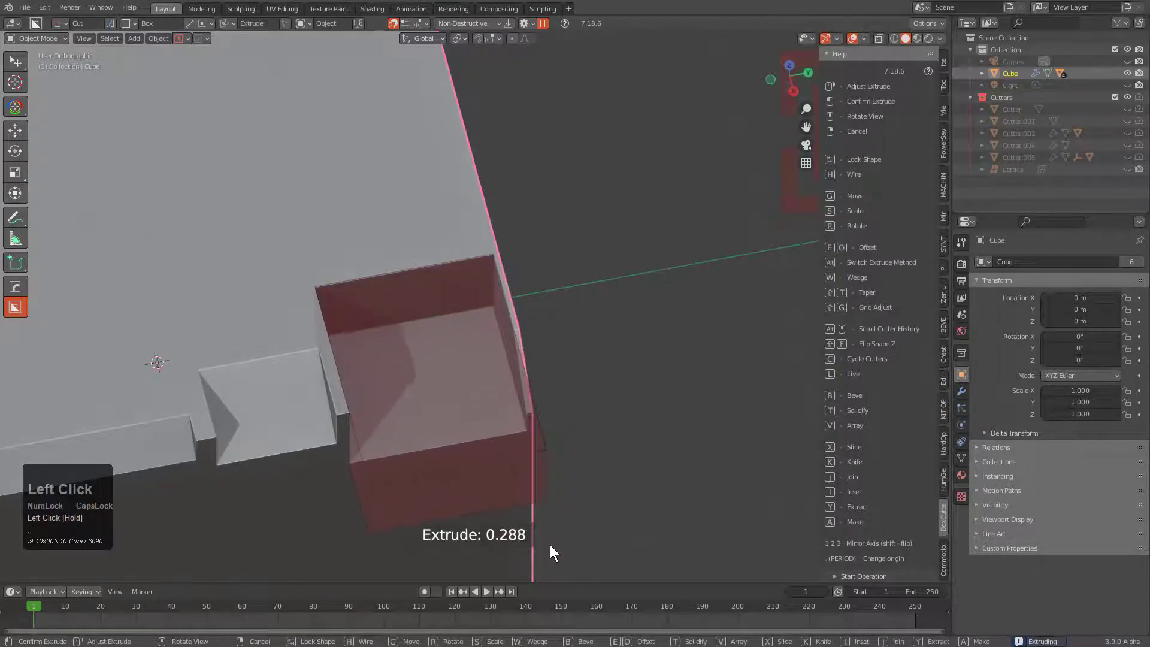
pyautogui.press('y')
pyautogui.scroll(-5, 345, 324)
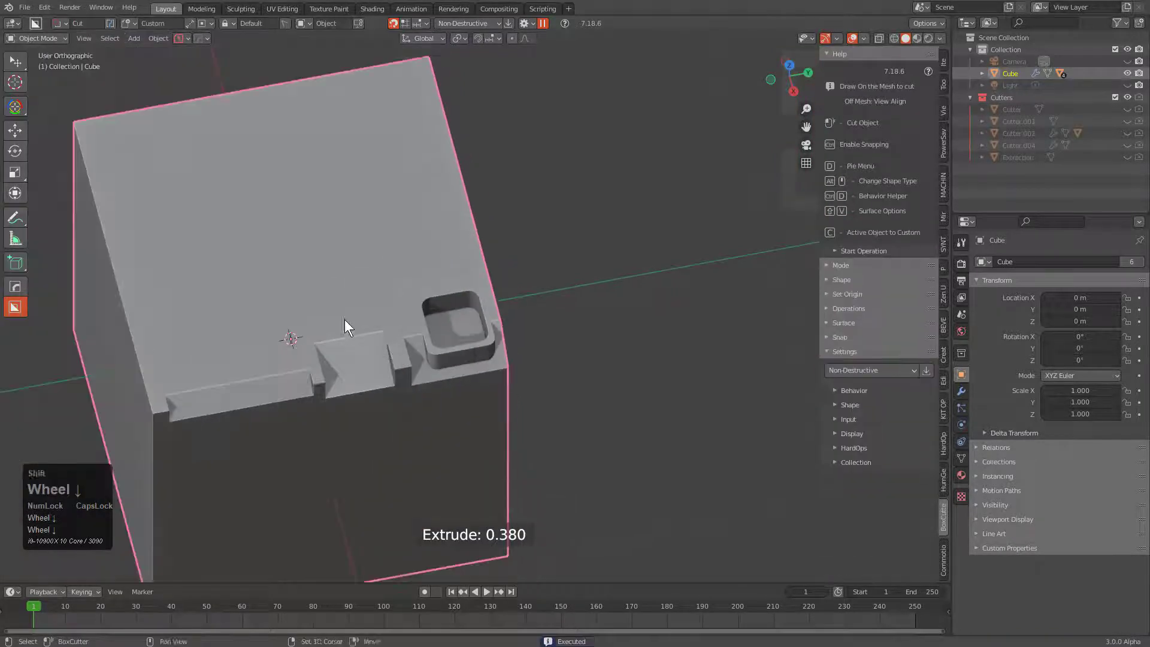
pyautogui.moveTo(345, 323)
pyautogui.mouseDown(button='middle')
pyautogui.moveTo(514, 351)
pyautogui.moveTo(367, 357)
pyautogui.mouseUp(button='middle')
# - Draw the extracted custom cutter on the cube's front face, extrude it about 0.21, and move it to the vertical edge with the shape locked
pyautogui.keyDown('shift'); pyautogui.moveTo(367, 356); pyautogui.dragTo(517, 425); pyautogui.keyUp('shift')
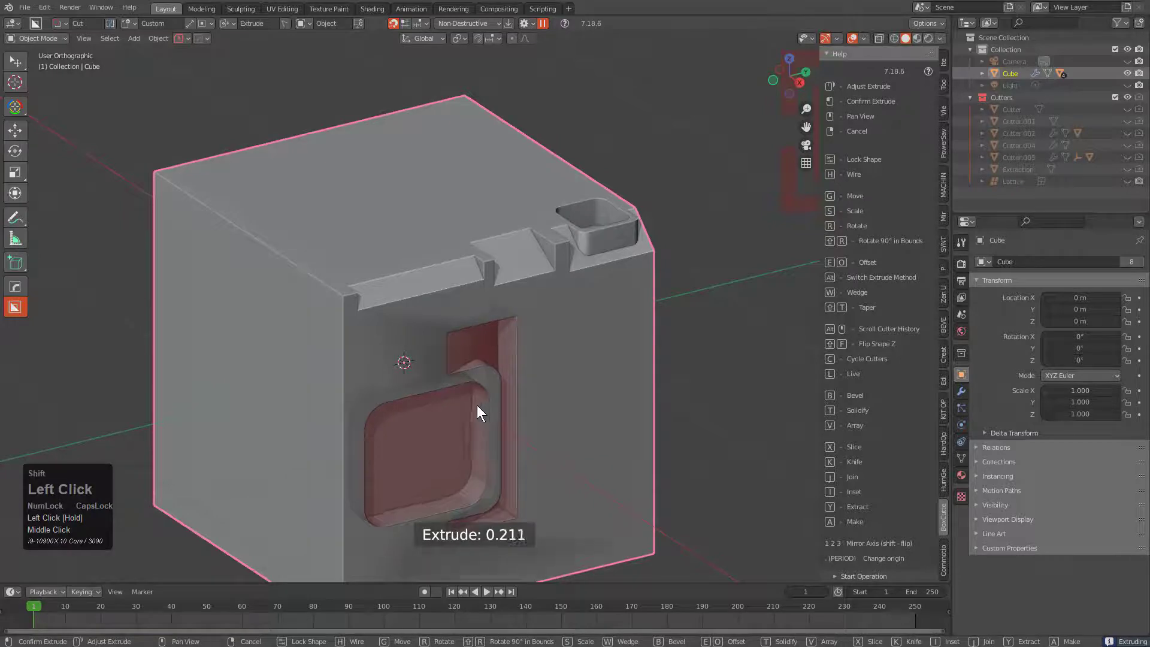
pyautogui.moveTo(470, 399); pyautogui.dragTo(480, 435, button='middle')
pyautogui.press('g')
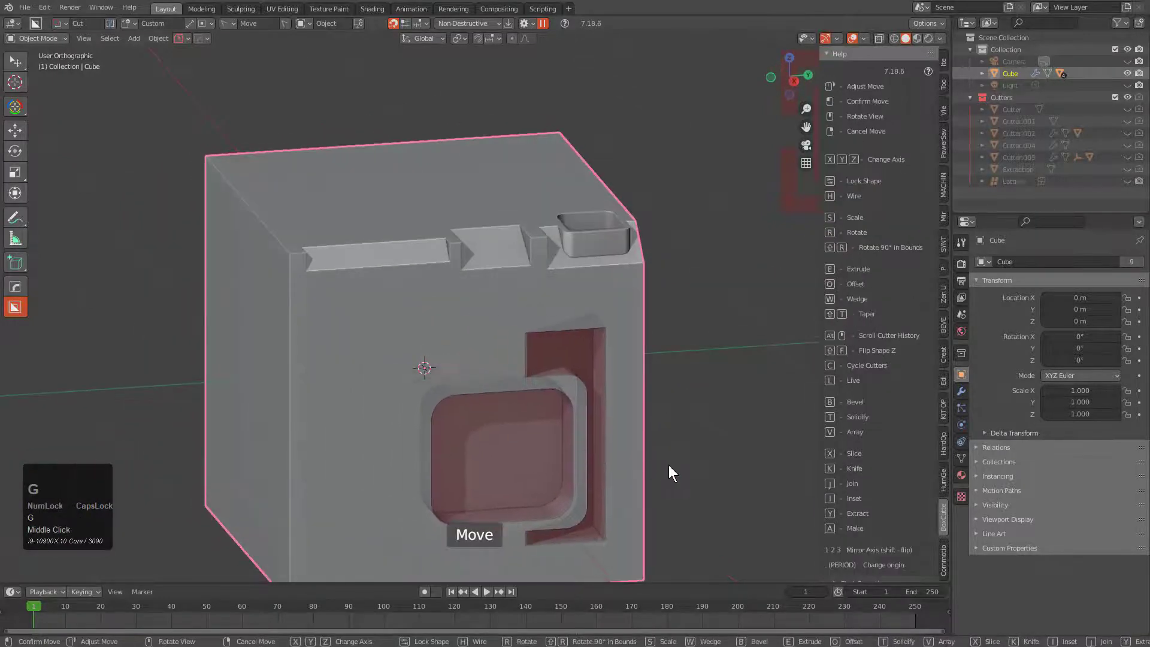
pyautogui.click(711, 468)
pyautogui.moveTo(650, 447); pyautogui.dragTo(557, 447, button='middle')
pyautogui.keyDown('shift'); pyautogui.moveTo(557, 446); pyautogui.dragTo(575, 340, button='middle'); pyautogui.keyUp('shift')
# - Enable the wedge on the locked custom cutter and cycle its wedge direction repeatedly through all its sides
pyautogui.press('w')
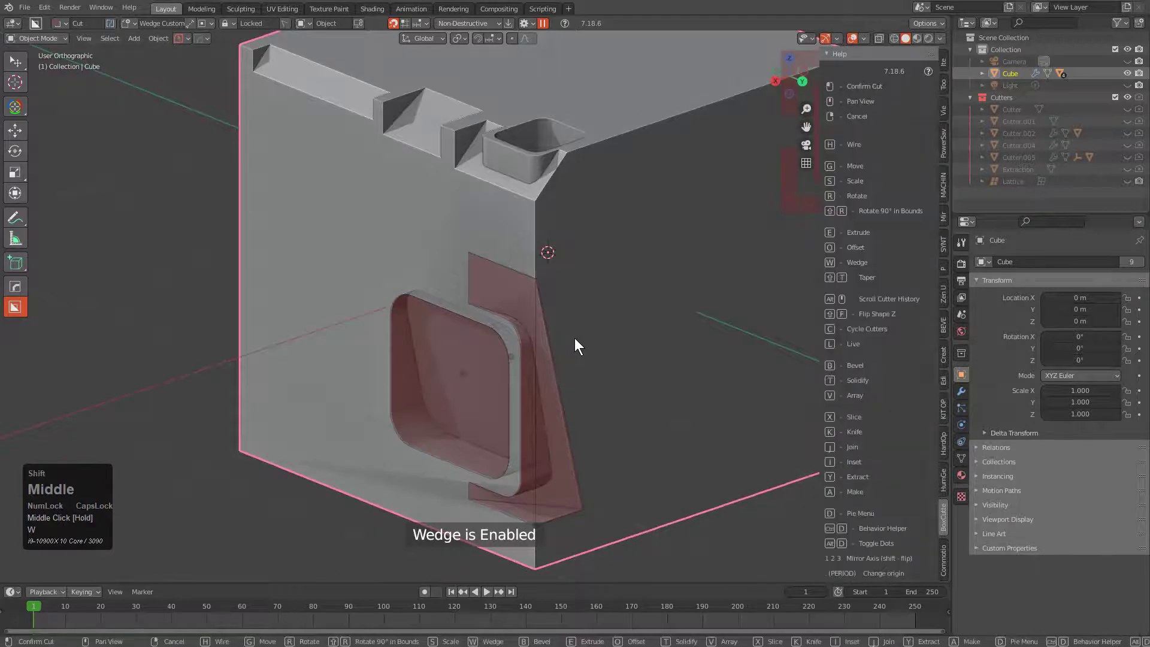
pyautogui.hotkey('shift', '`')
pyautogui.hotkey('shift', '`')
pyautogui.hotkey('shift', '`')
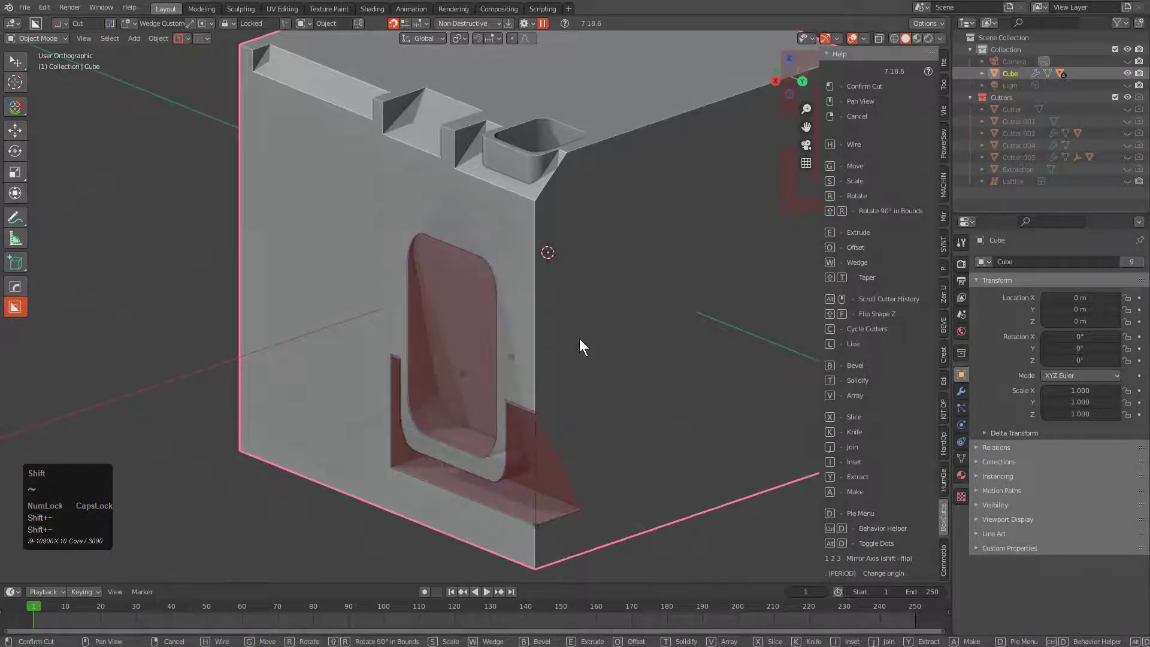
pyautogui.hotkey('shift', '`')
pyautogui.hotkey('shift', '`')
pyautogui.hotkey('shift', '`')
pyautogui.hotkey('shift', '`')
pyautogui.hotkey('shift', '`')
pyautogui.hotkey('shift', '`')
pyautogui.hotkey('shift', '`')
pyautogui.hotkey('shift', '`')
pyautogui.hotkey('shift', '`')
pyautogui.hotkey('shift', '`')
pyautogui.hotkey('shift', '`')
pyautogui.hotkey('shift', '`')
pyautogui.hotkey('shift', '`')
pyautogui.hotkey('shift', '`')
pyautogui.hotkey('shift', '`')
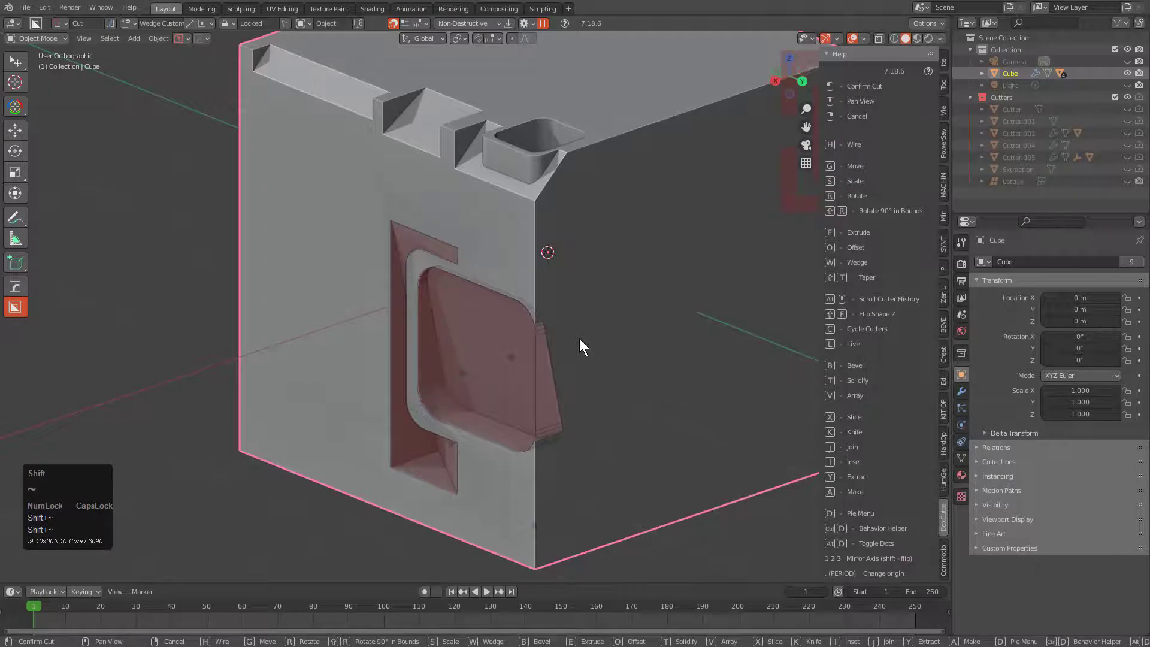
pyautogui.hotkey('shift', '`')
pyautogui.hotkey('shift', '`')
pyautogui.hotkey('shift', '`')
pyautogui.hotkey('shift', '`')
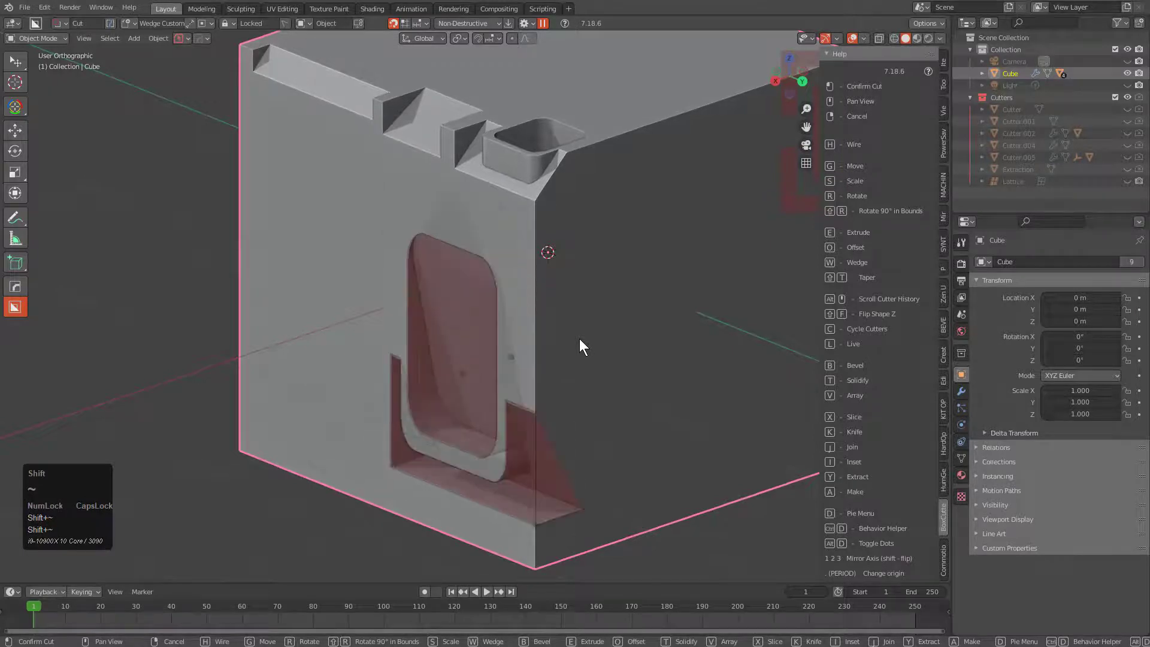
# - Rotate the custom cutter repeatedly by 90° within its bounds, and cycle the wedge direction back to its starting orientation
pyautogui.hotkey('shift', 'r')
pyautogui.hotkey('shift', 'r')
pyautogui.hotkey('shift', 'r')
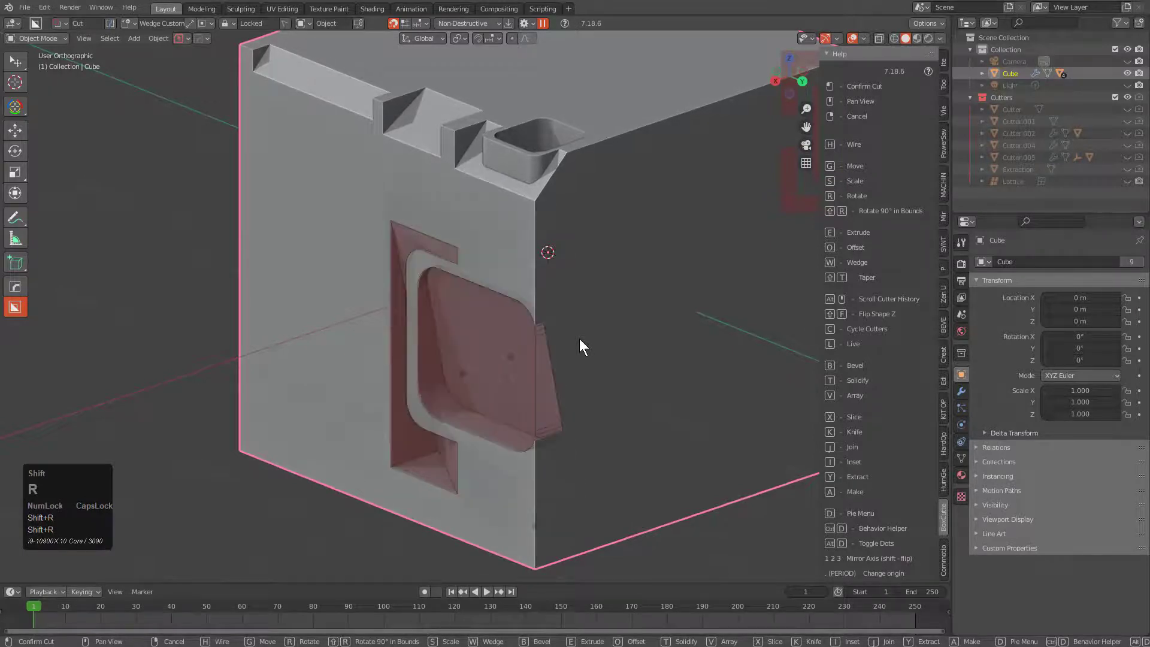
pyautogui.hotkey('shift', 'r')
pyautogui.hotkey('shift', 'r')
pyautogui.hotkey('shift', 'r')
pyautogui.hotkey('shift', 'r')
pyautogui.hotkey('shift', 'r')
pyautogui.hotkey('shift', 'r')
pyautogui.hotkey('shift', 'r')
pyautogui.hotkey('shift', 'r')
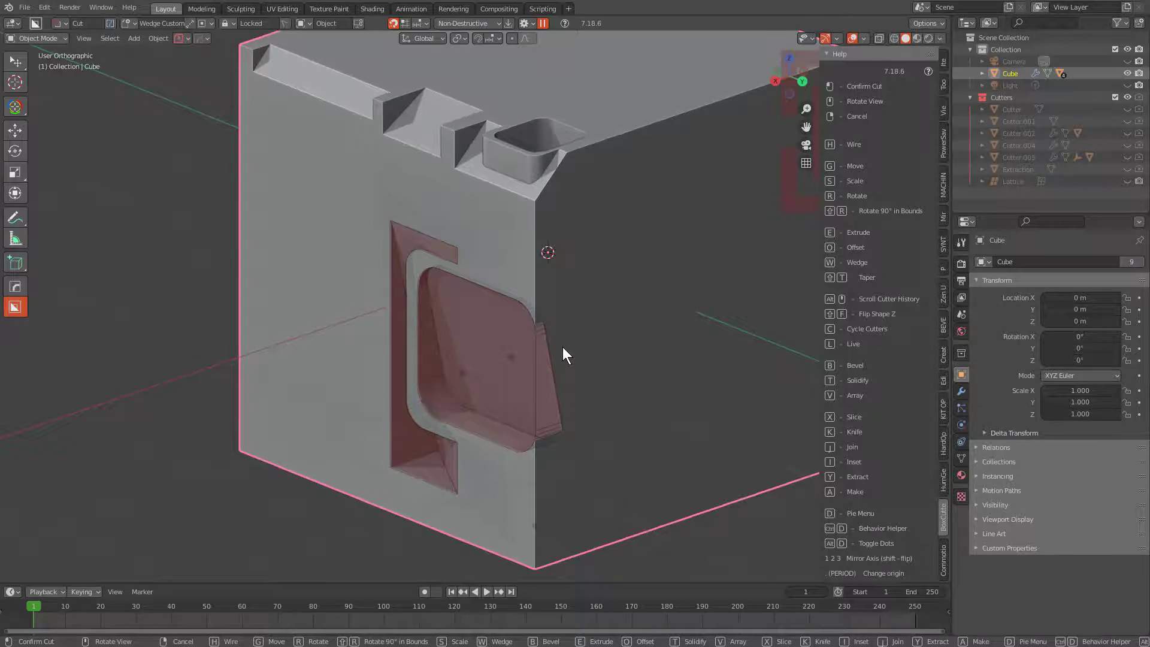
pyautogui.hotkey('shift', '`')
pyautogui.hotkey('shift', '`')
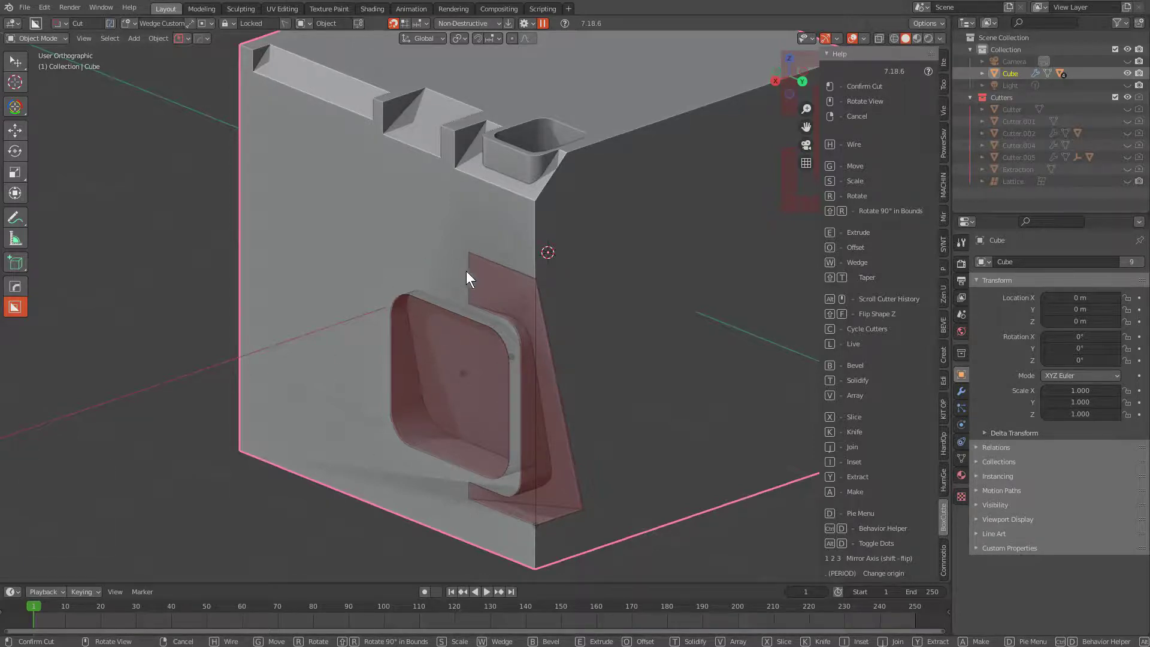
# - Review the wedge settings in the behavior helper and toggle the custom cutter's wedge several times, leaving it enabled
pyautogui.press('d')
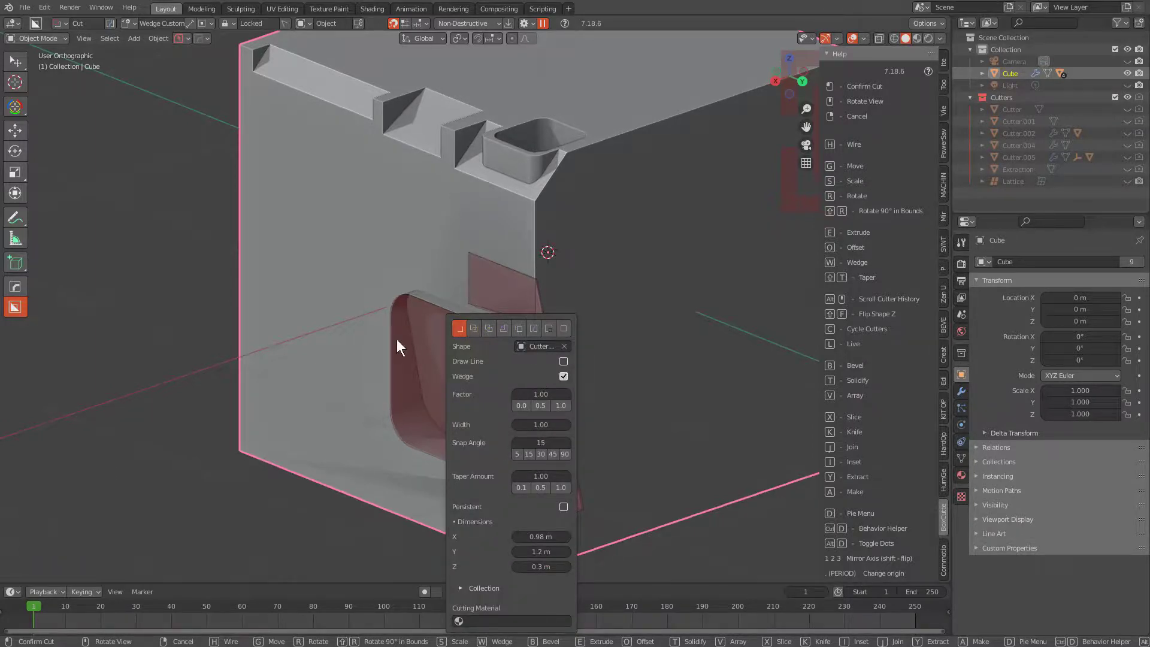
pyautogui.press('w')
pyautogui.press('w')
pyautogui.press('w')
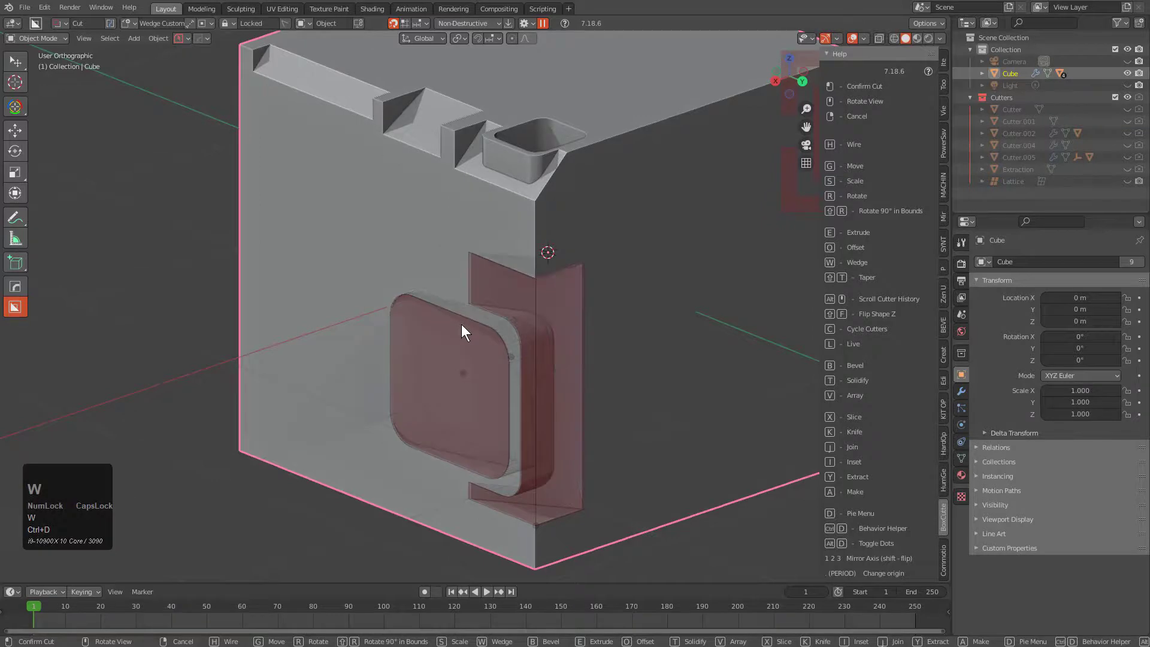
pyautogui.press('w')
pyautogui.press('w')
pyautogui.press('w')
pyautogui.press('w')
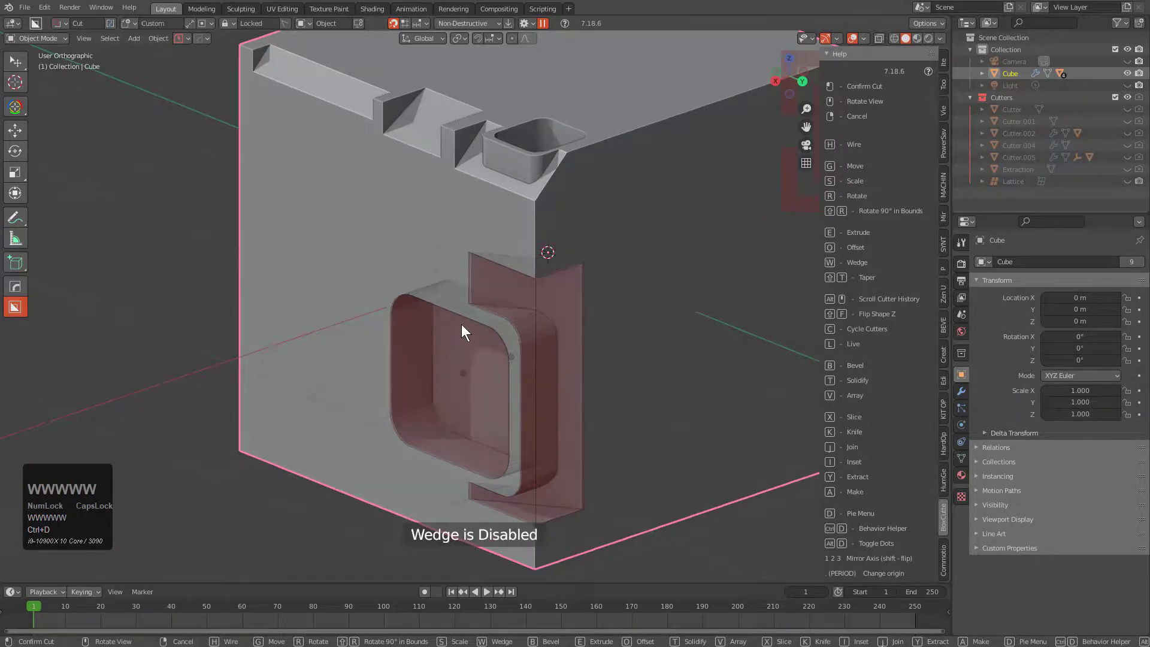
pyautogui.press('w')
# - Rotate the wedged custom cutter on the front face, keep its shape locked, and cycle the wedge direction again
pyautogui.press('r')
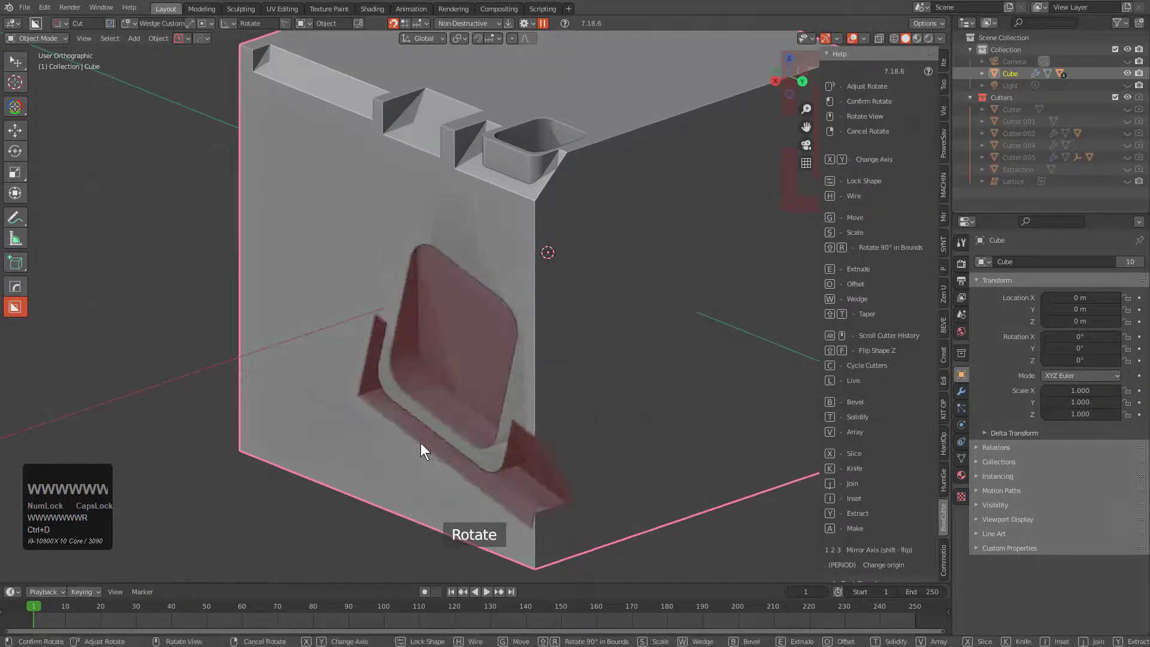
pyautogui.click(404, 384)
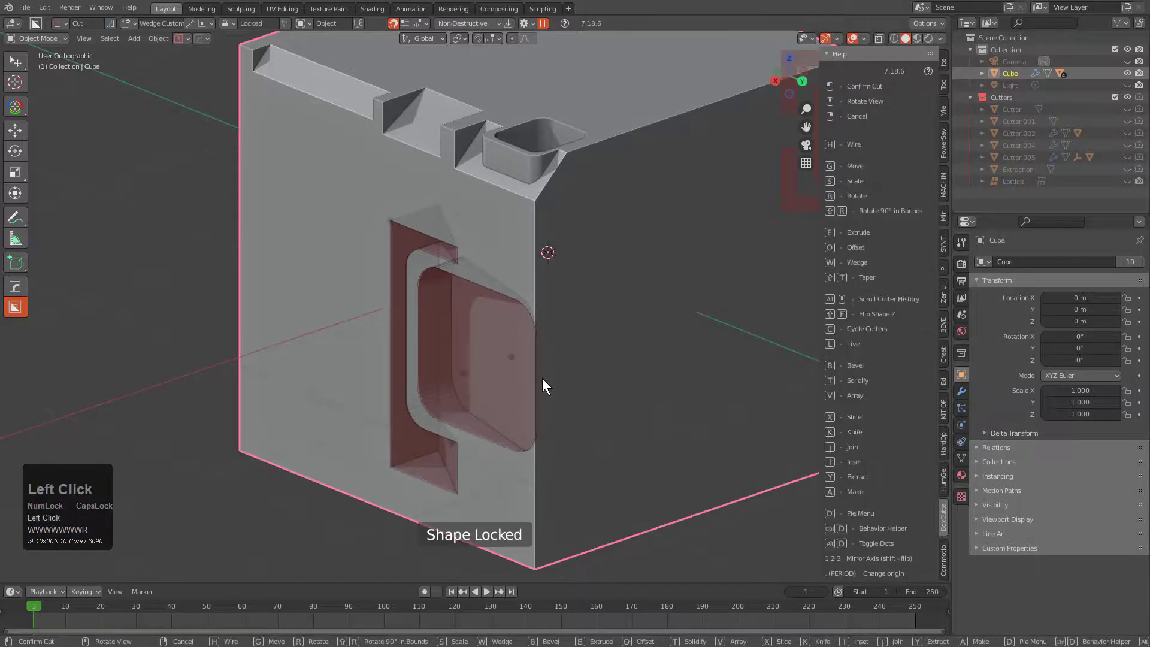
pyautogui.hotkey('shift', '`')
pyautogui.hotkey('shift', '`')
pyautogui.hotkey('shift', '`')
pyautogui.hotkey('shift', '`')
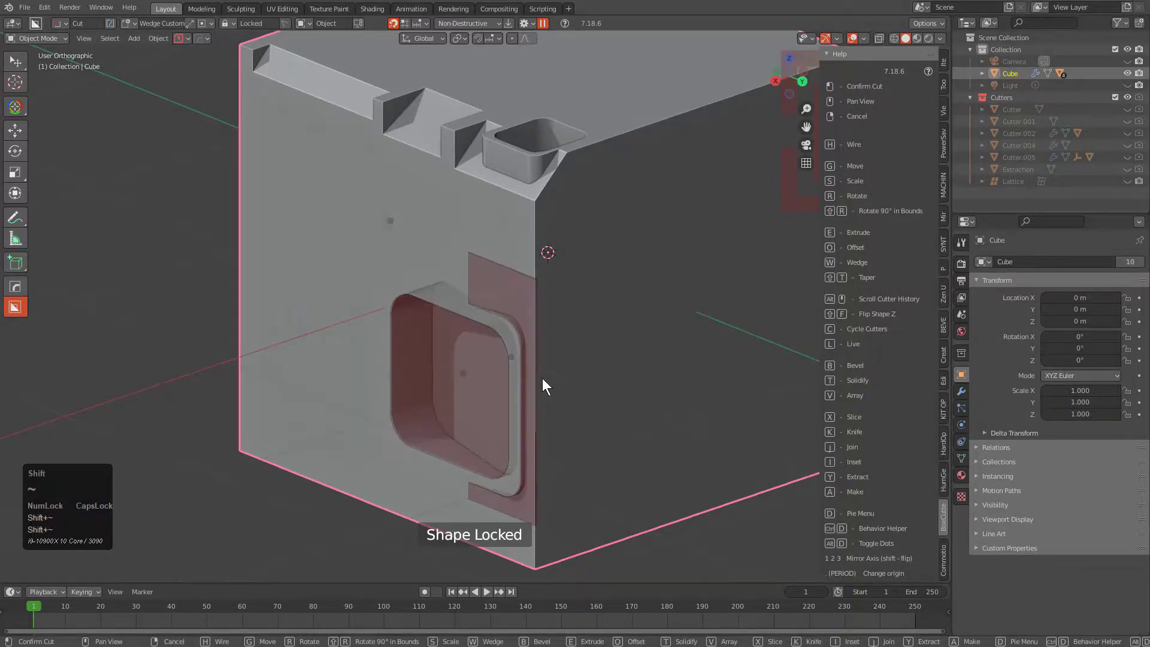